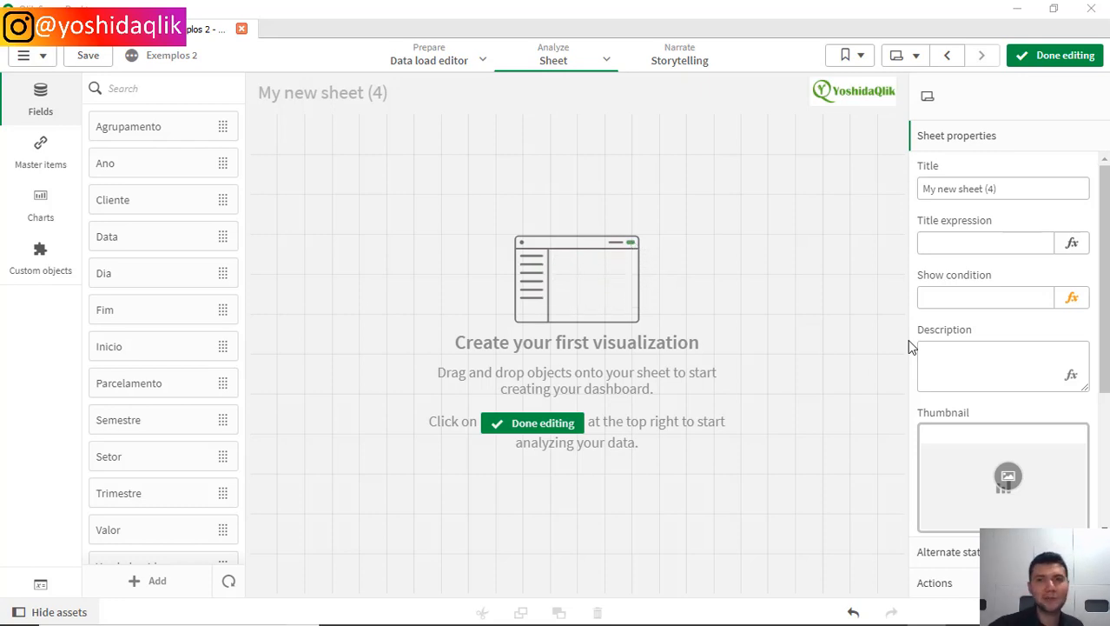
# Step: Add a Table chart to the lower half of the sheet and widen it to the full 24 x 6 grid area
pyautogui.click(181, 86)
pyautogui.write('table')
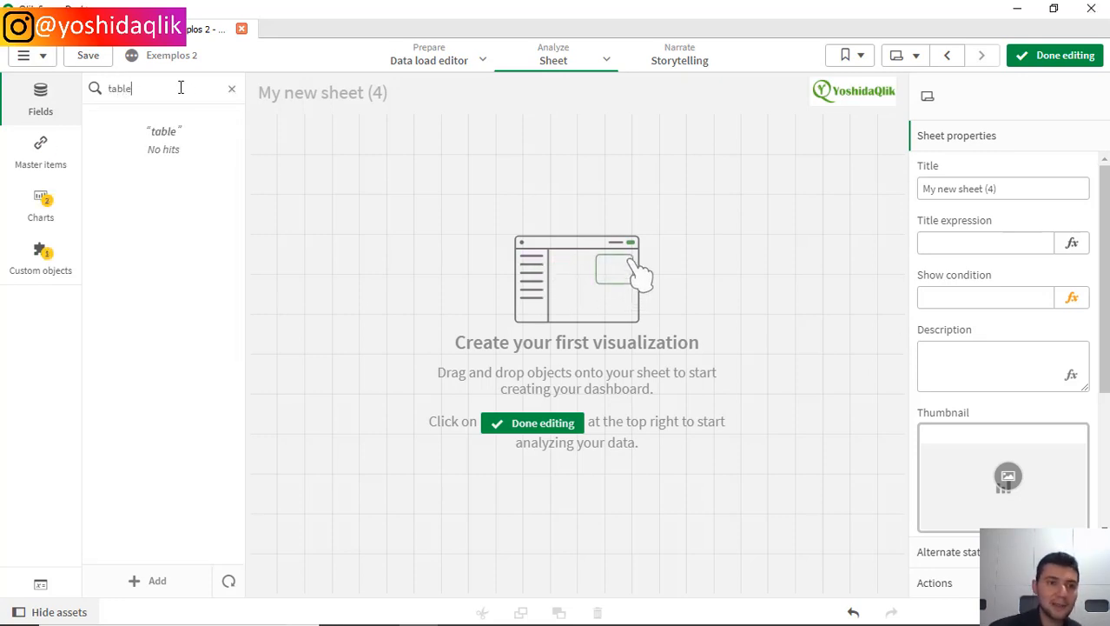
pyautogui.click(41, 202)
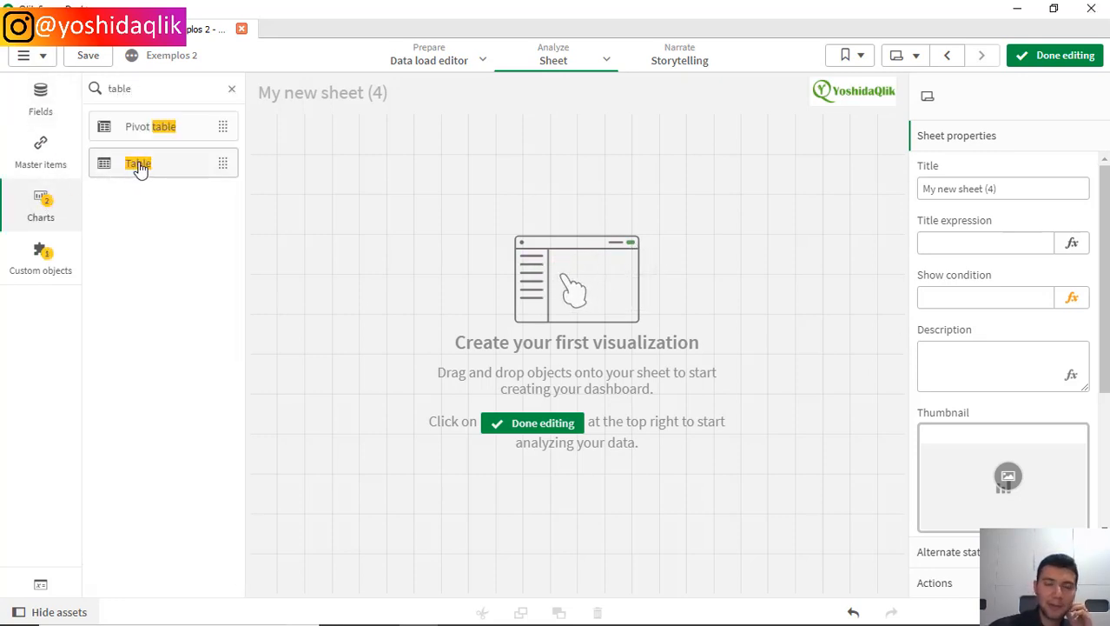
pyautogui.moveTo(355, 286); pyautogui.dragTo(482, 413)
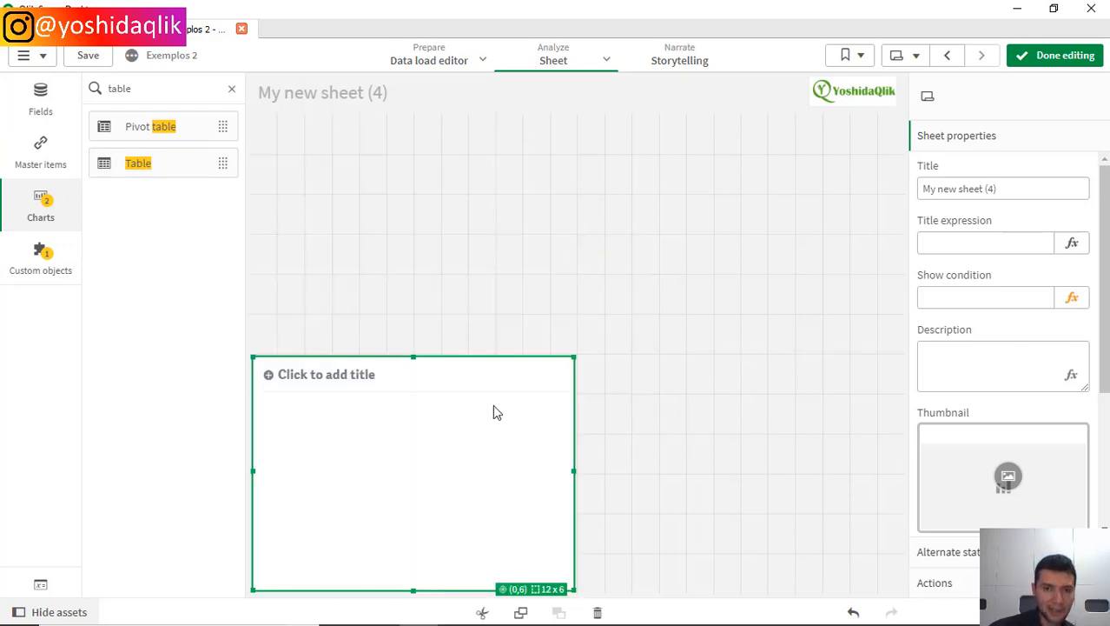
pyautogui.click(580, 365)
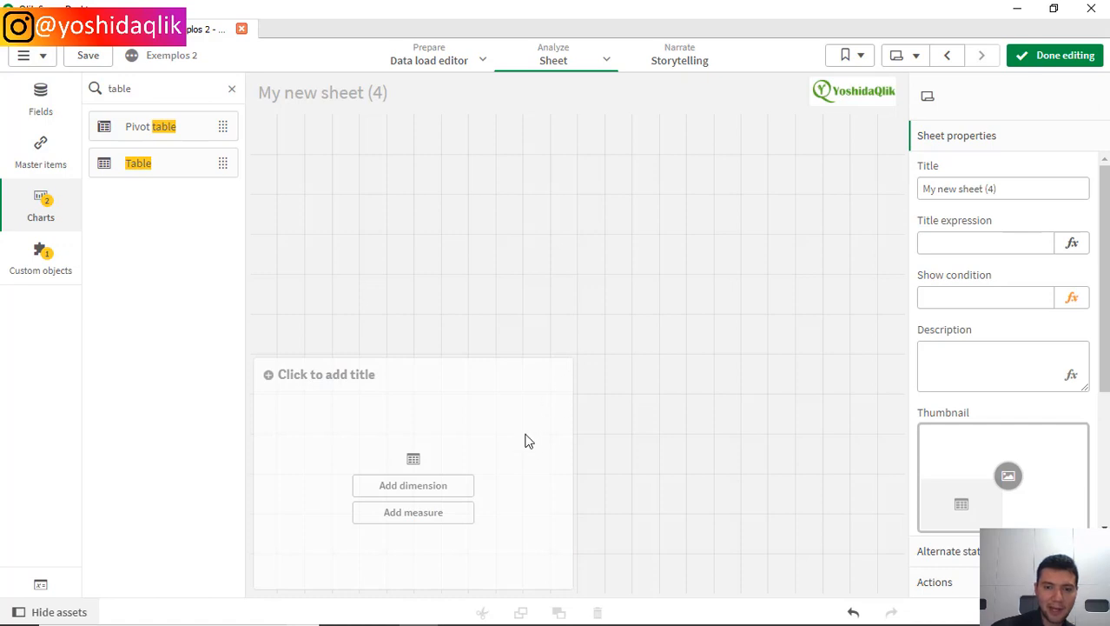
pyautogui.click(570, 469)
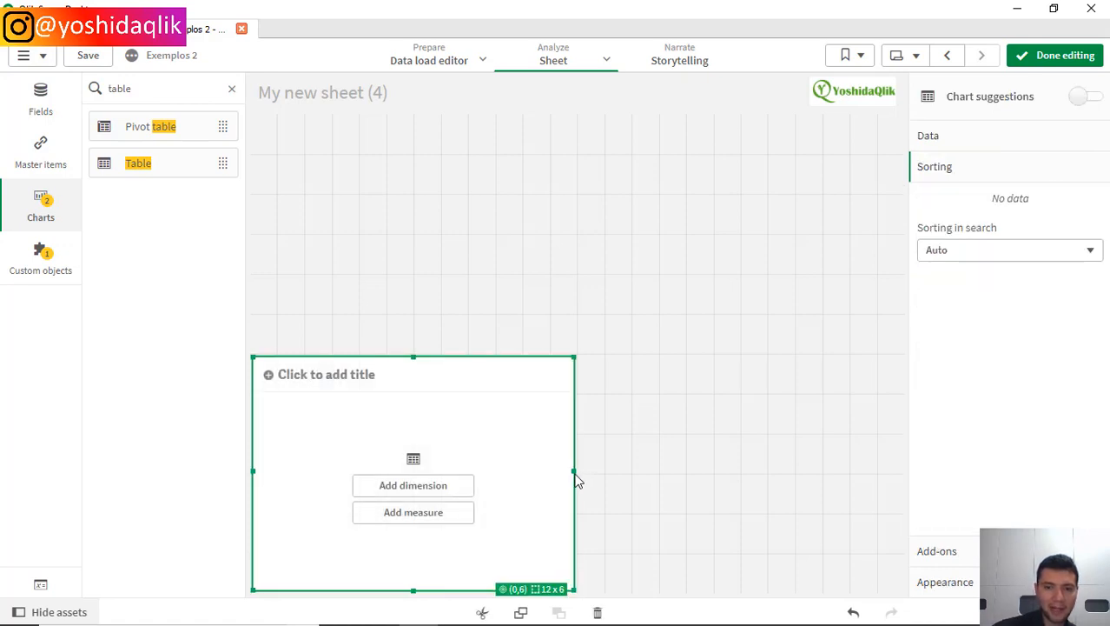
pyautogui.moveTo(575, 472); pyautogui.dragTo(1019, 463)
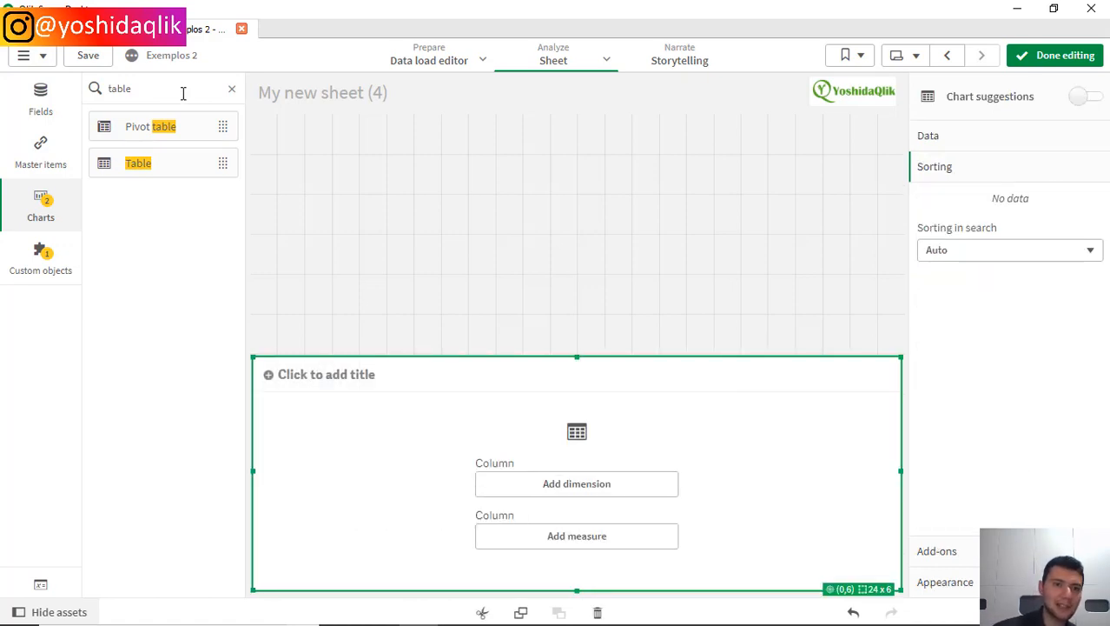
# Step: Add a KPI chart above the table, in the upper-left half of the sheet at 12 x 6 grid cells
pyautogui.doubleClick(183, 91)
pyautogui.write('kpi')
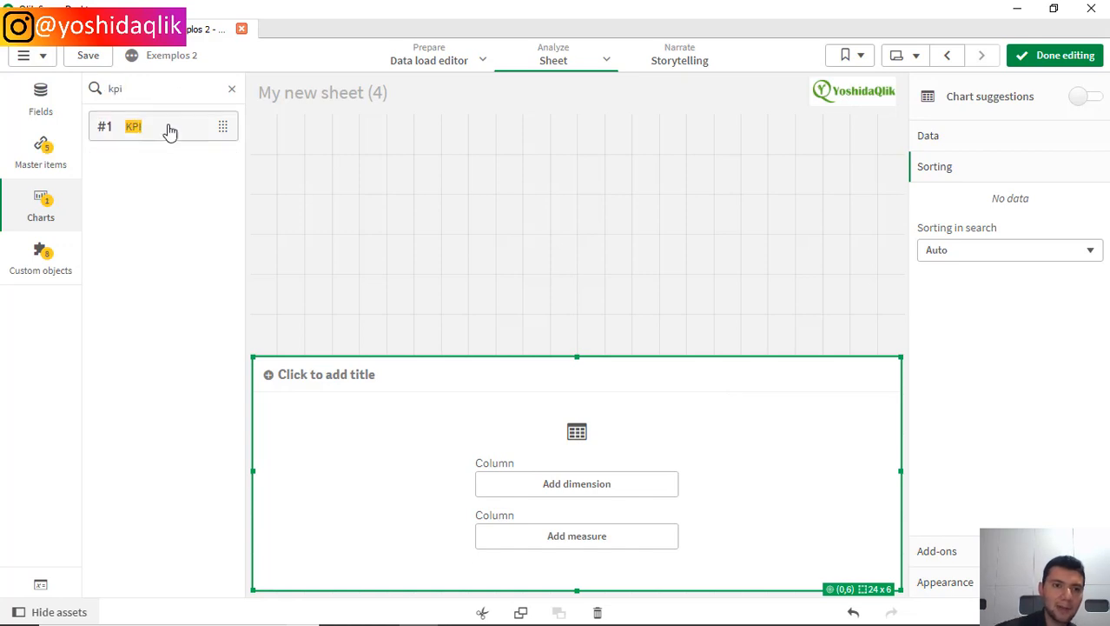
pyautogui.moveTo(149, 129); pyautogui.dragTo(392, 228)
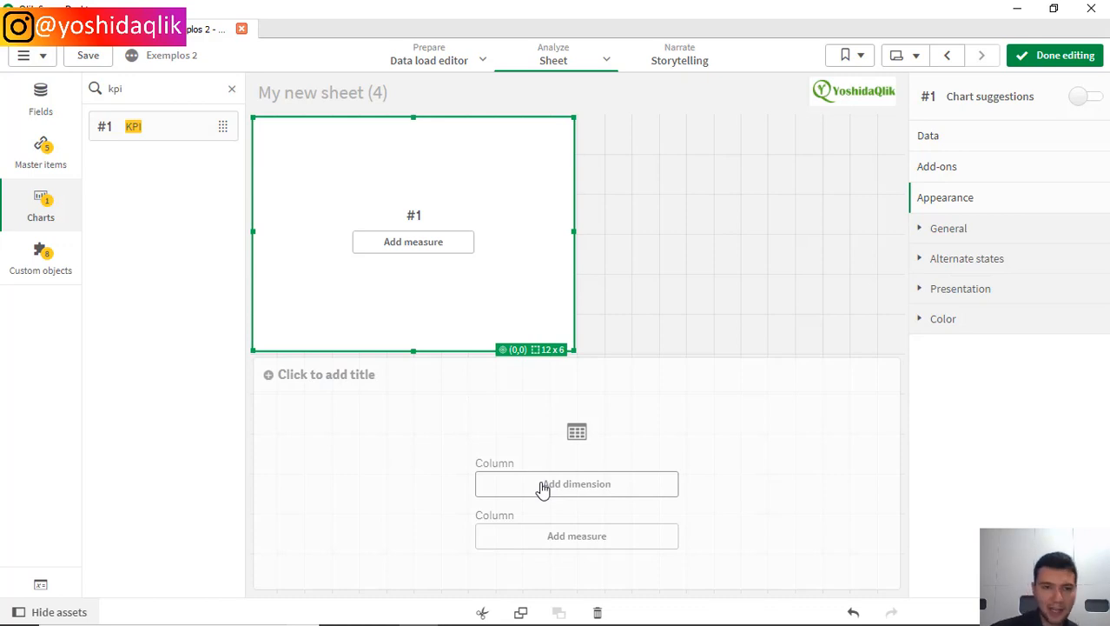
# Step: Add the Agrupamento dimension as the table's first column
pyautogui.click(687, 444)
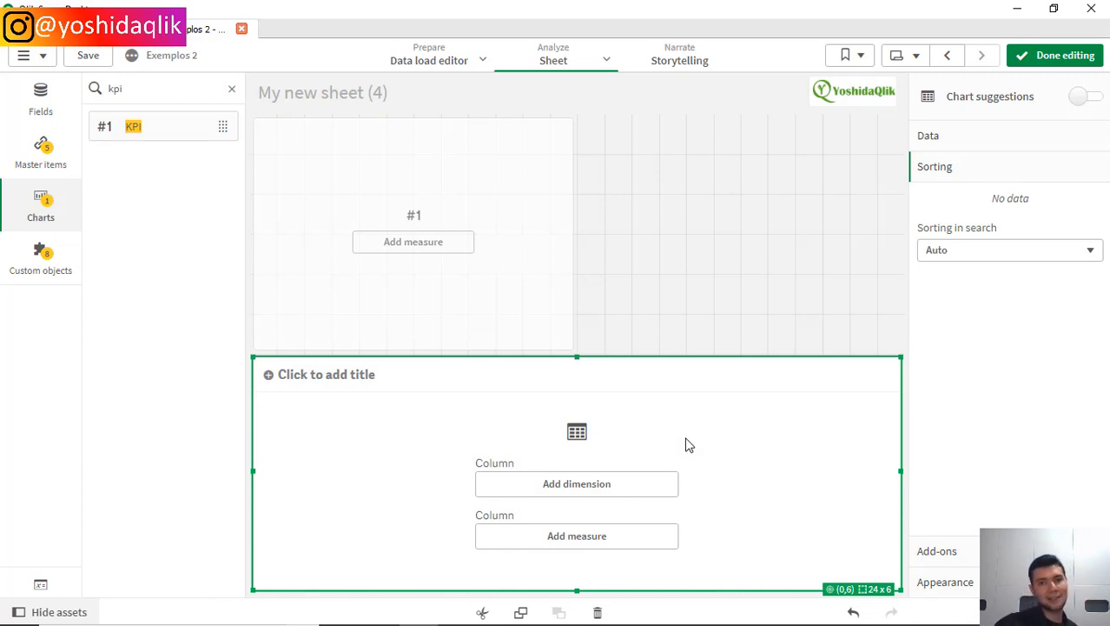
pyautogui.click(597, 489)
pyautogui.write('agr')
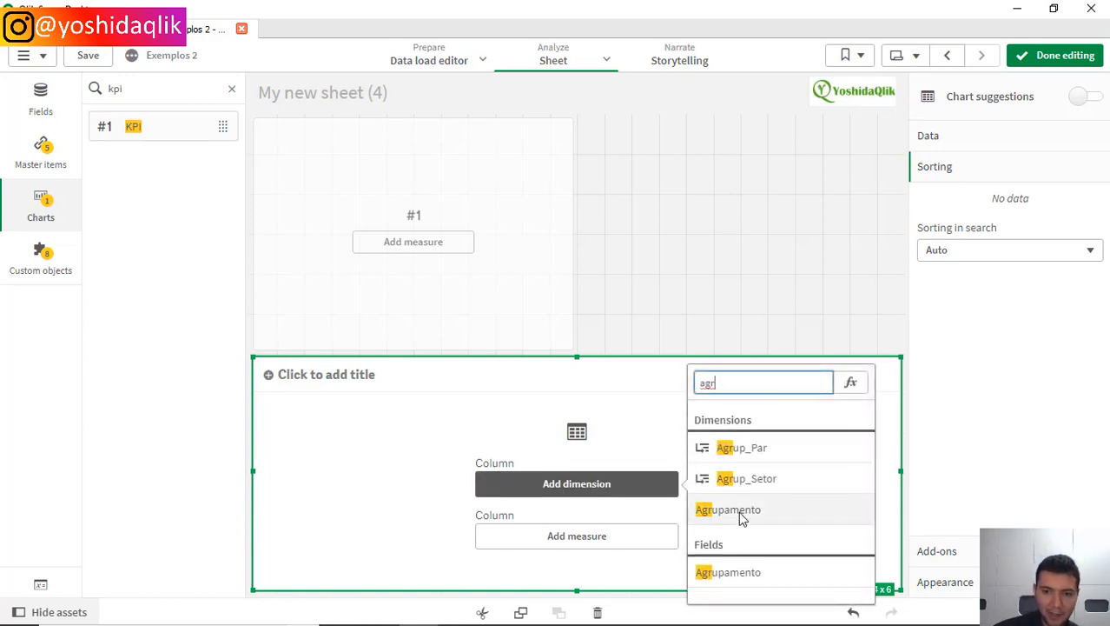
pyautogui.click(738, 511)
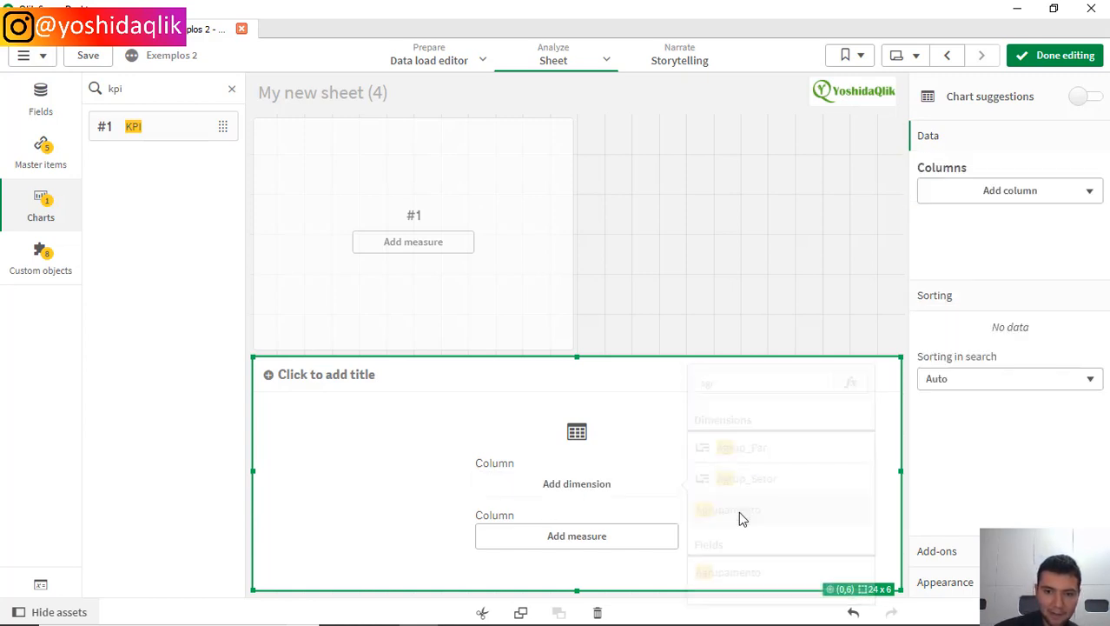
# Step: Add Setor as the table's second dimension column
pyautogui.click(968, 235)
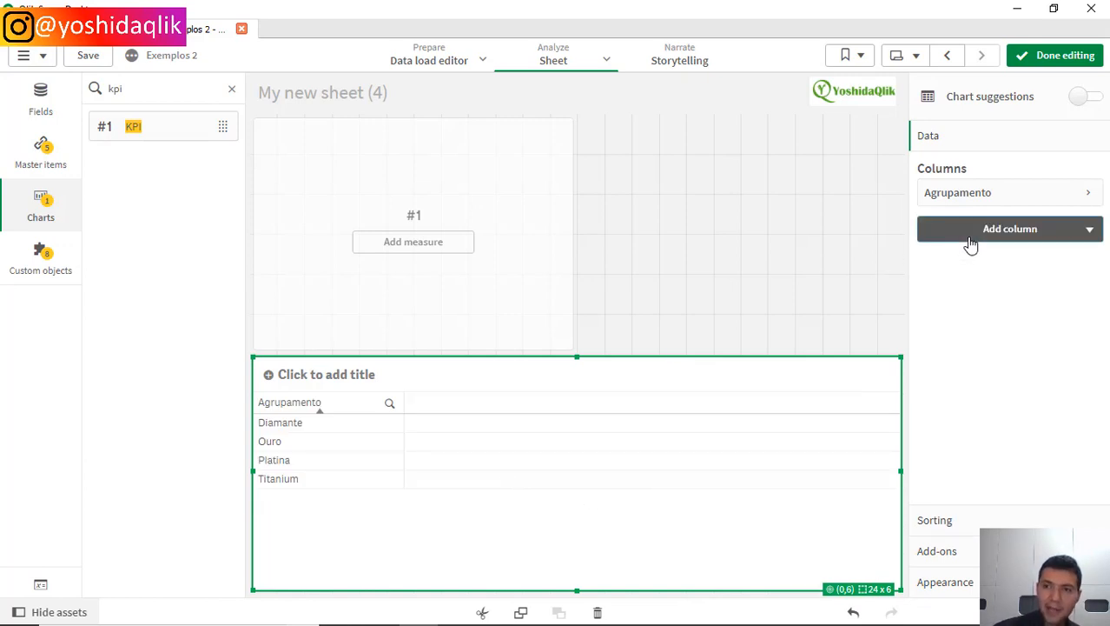
pyautogui.click(979, 270)
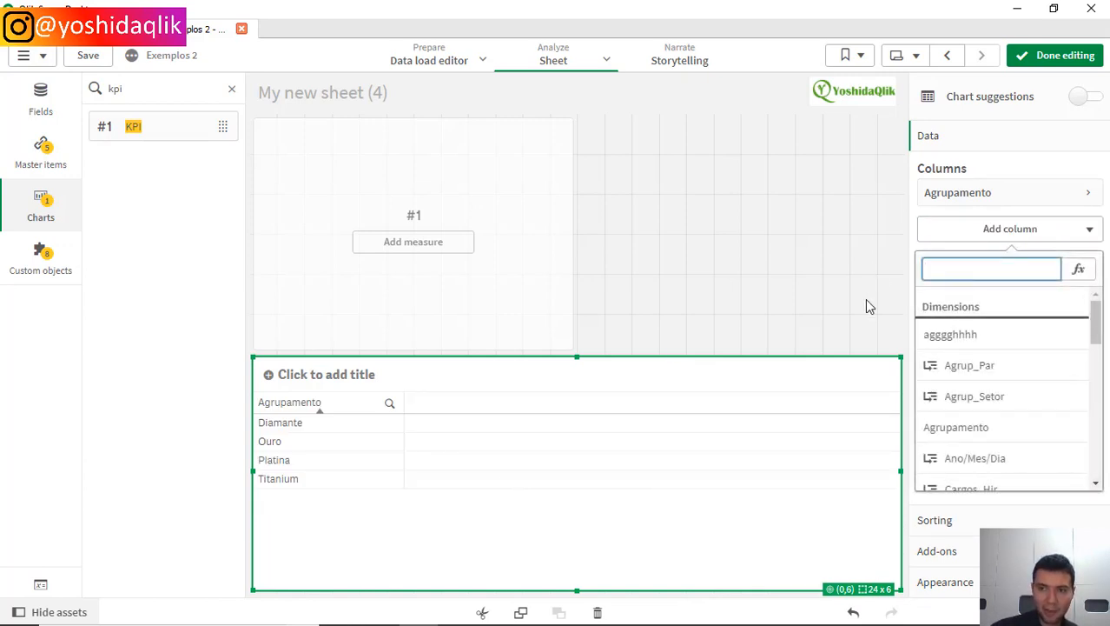
pyautogui.write('tipo')
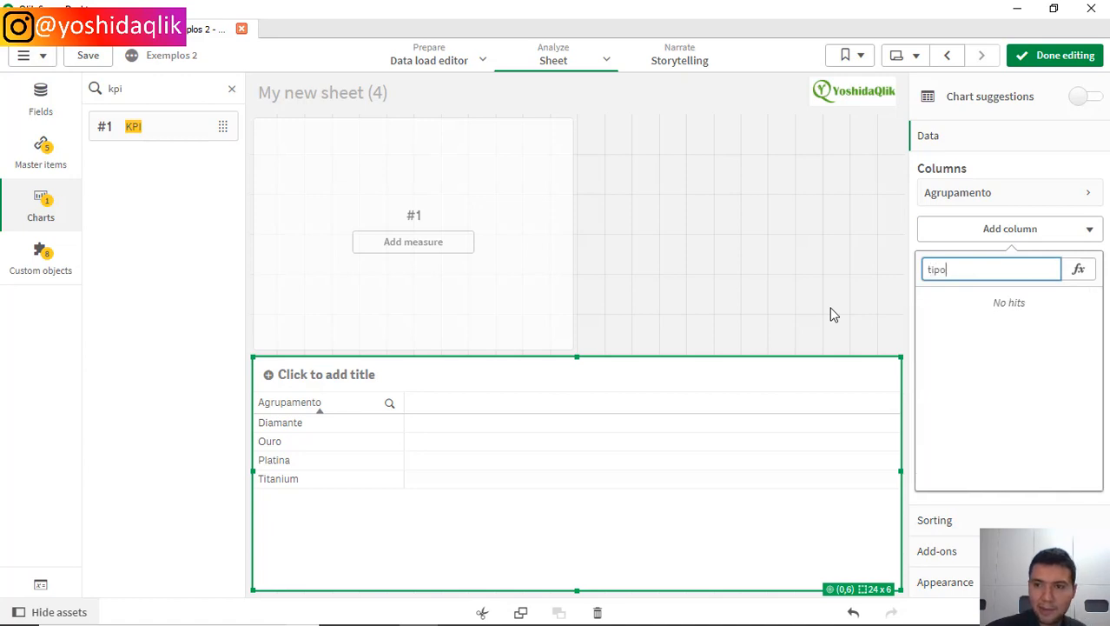
pyautogui.press('BackSpace')
pyautogui.press('BackSpace')
pyautogui.write('se')
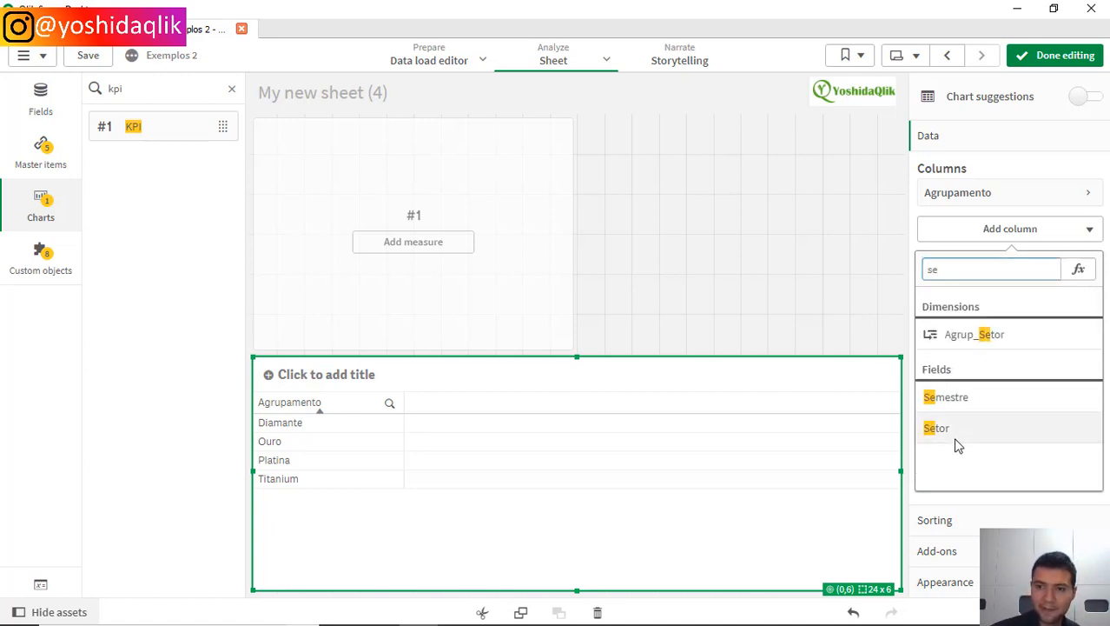
pyautogui.click(954, 431)
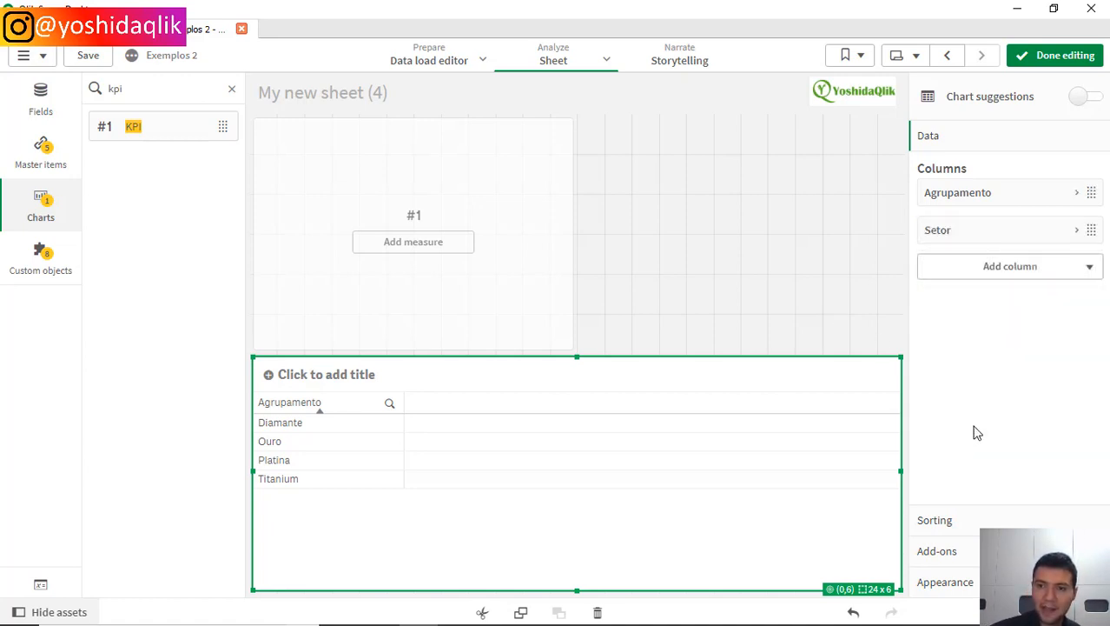
# Step: Add a measure column to the table from the Valor field with the Sum aggregation
pyautogui.click(1010, 270)
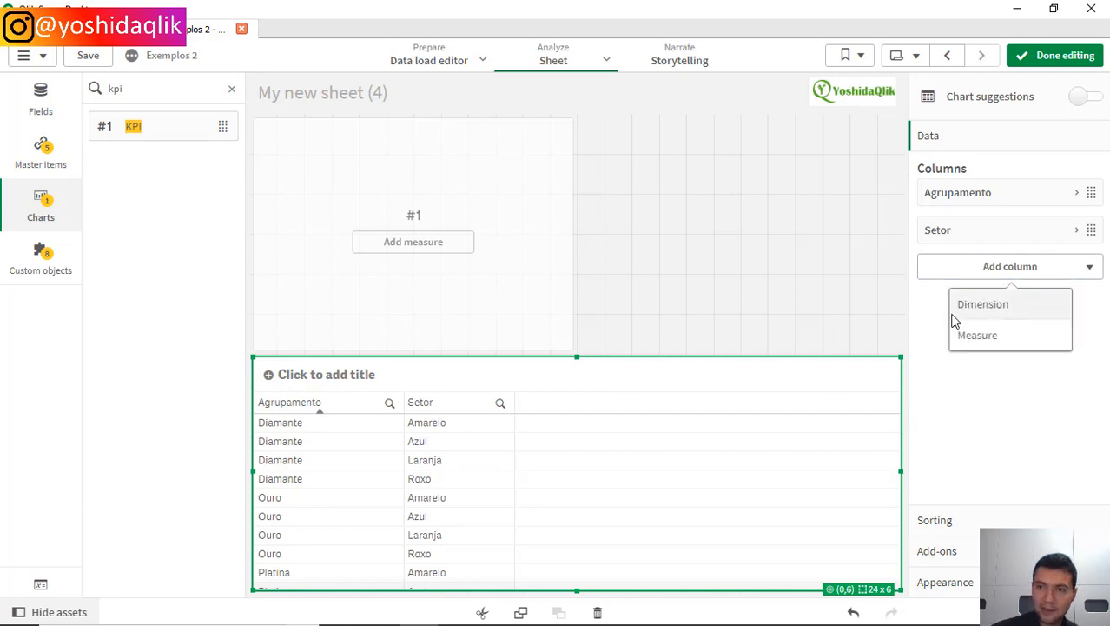
pyautogui.click(974, 337)
pyautogui.write('valo')
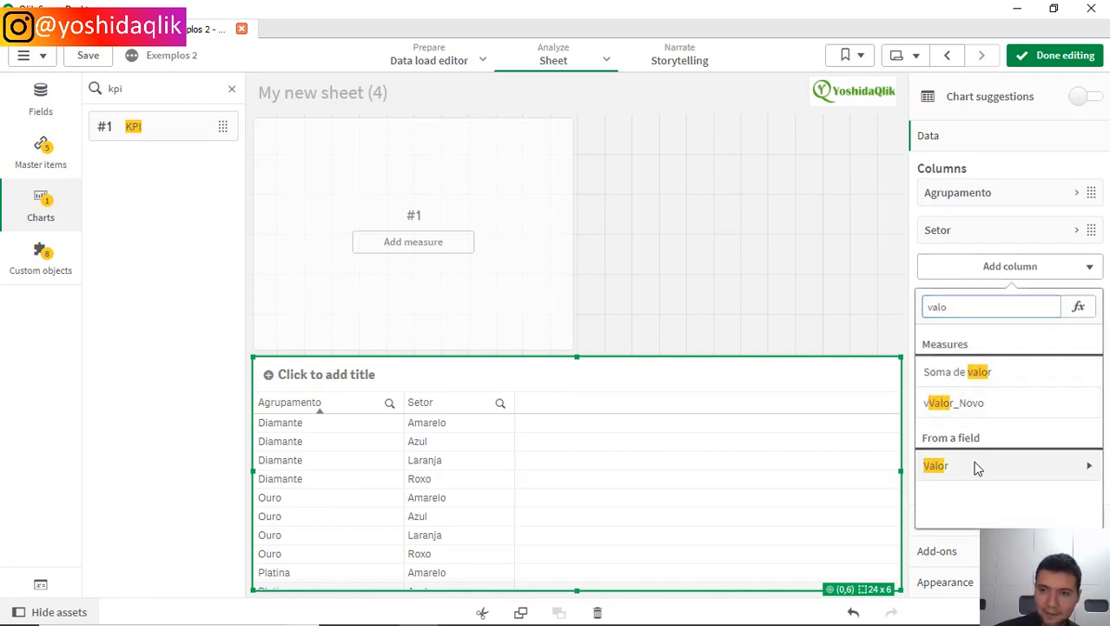
pyautogui.click(973, 463)
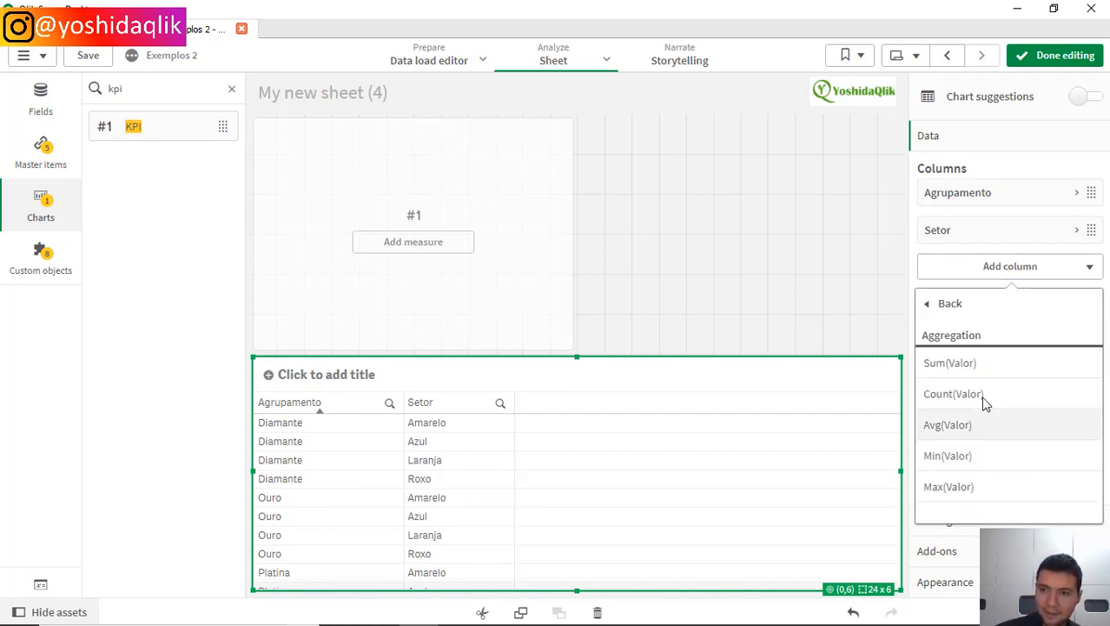
pyautogui.click(1004, 364)
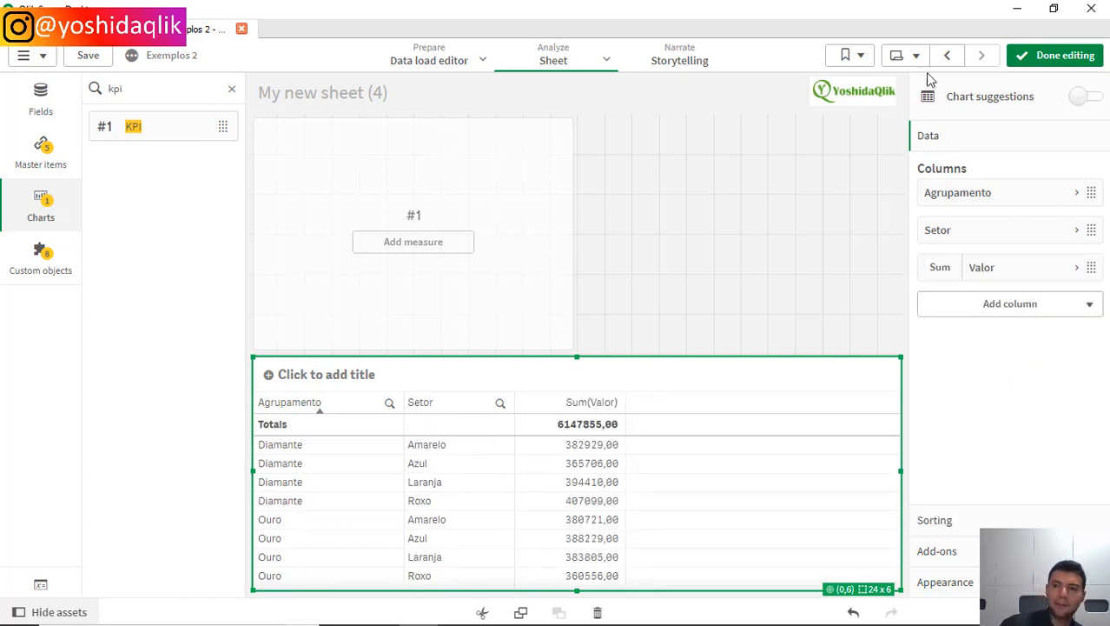
# Step: Set the number formatting of the table's Sum(Valor) column to Number
pyautogui.click(980, 269)
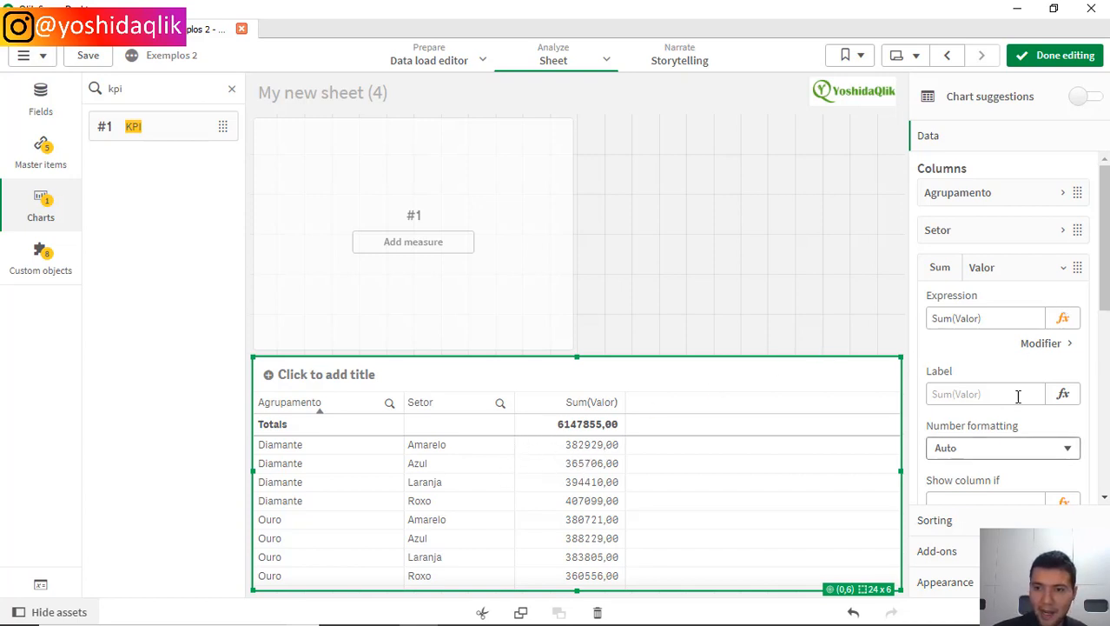
pyautogui.scroll(-1, 1023, 393)
pyautogui.scroll(-1, 1024, 393)
pyautogui.click(982, 358)
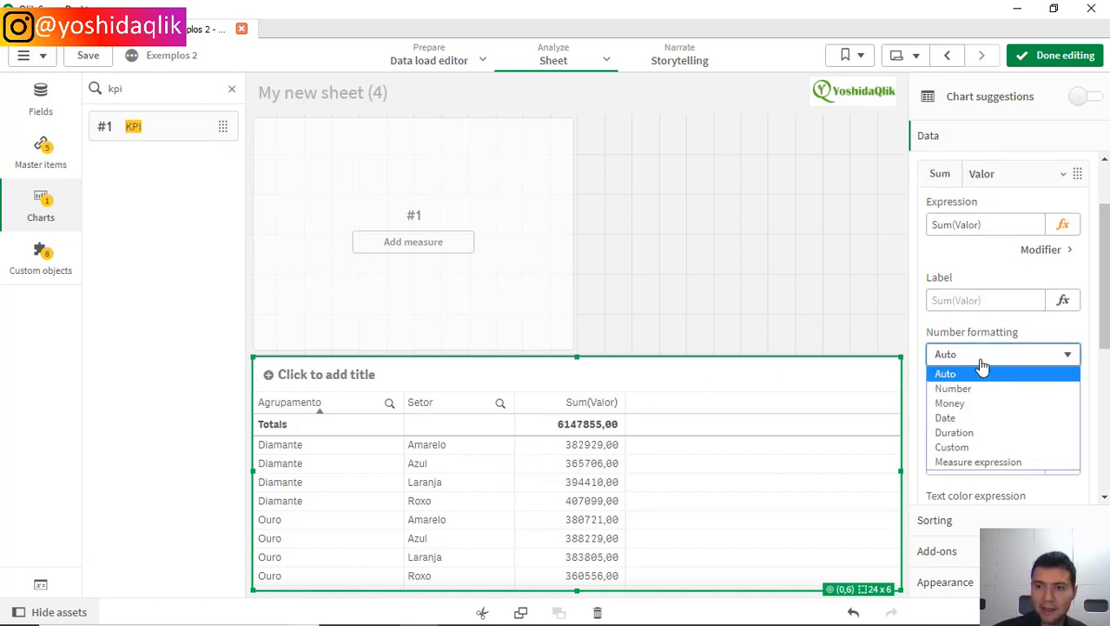
pyautogui.click(976, 394)
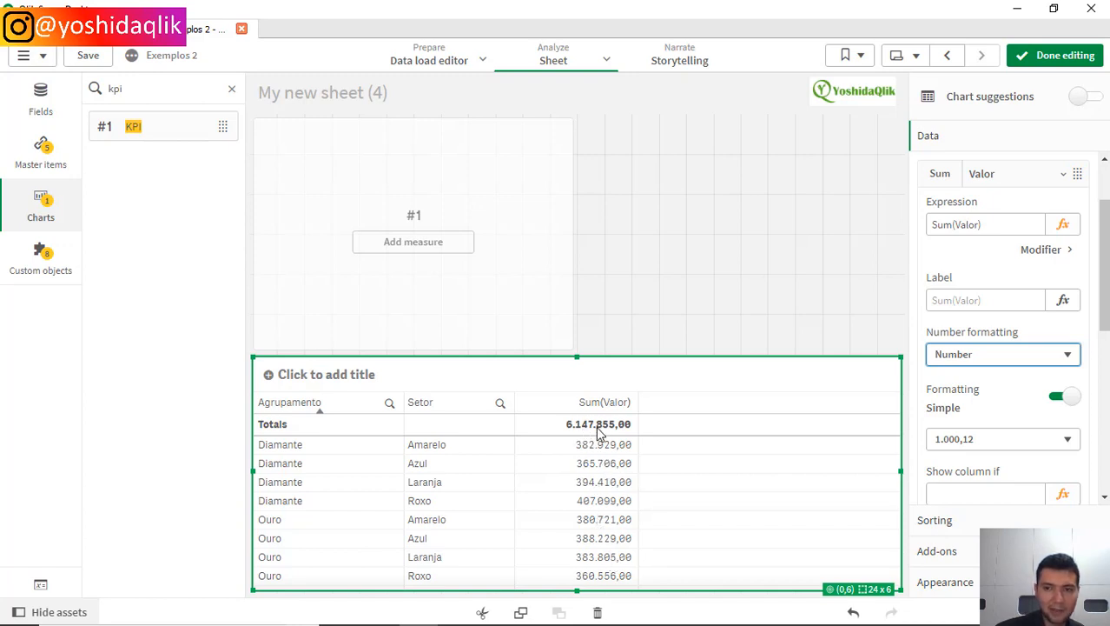
# Step: Set the totals function of the Sum(Valor) column to Avg
pyautogui.scroll(-3, 998, 405)
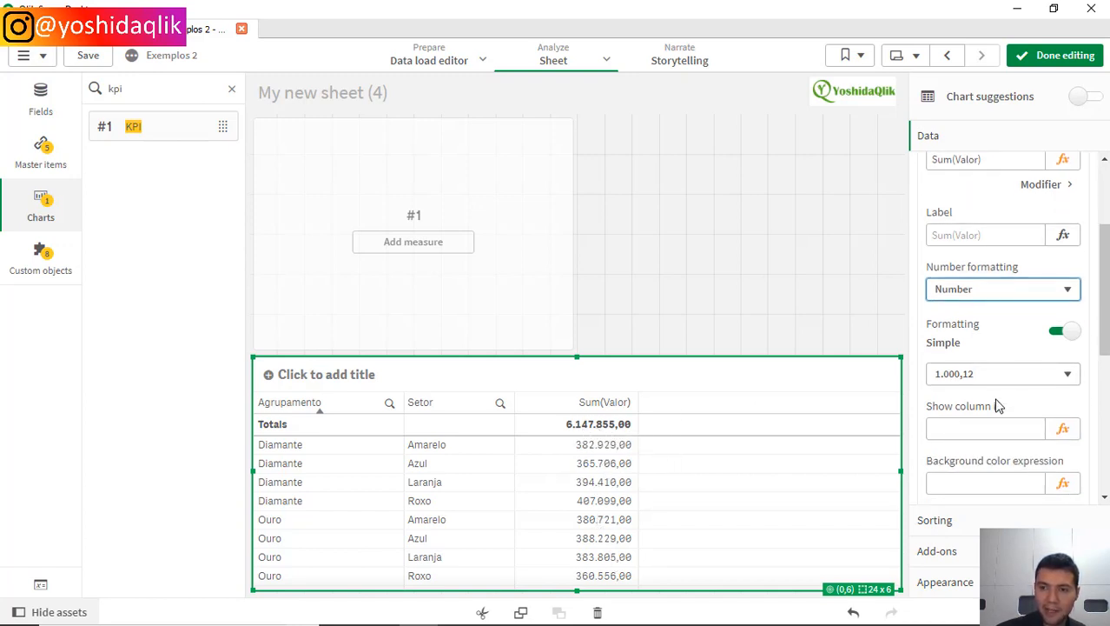
pyautogui.scroll(-3, 997, 405)
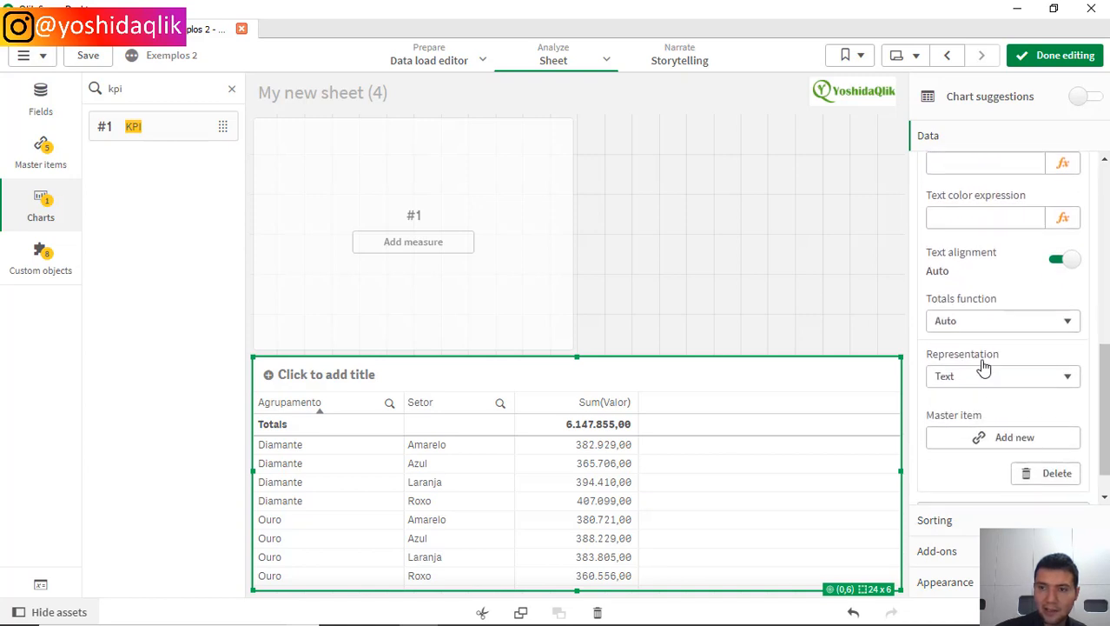
pyautogui.click(990, 327)
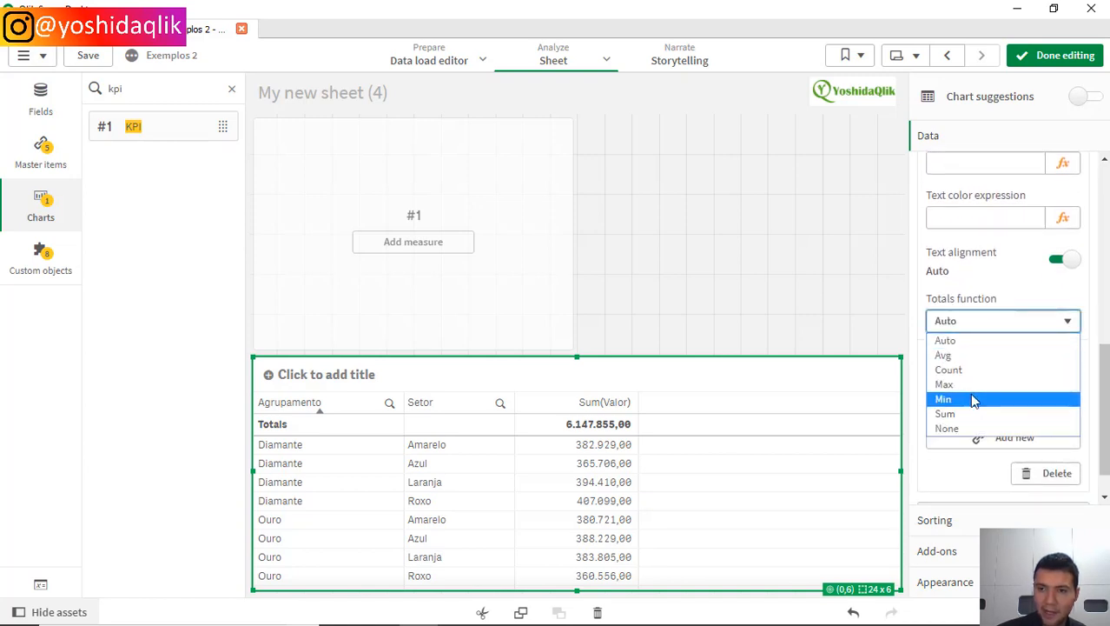
pyautogui.click(980, 357)
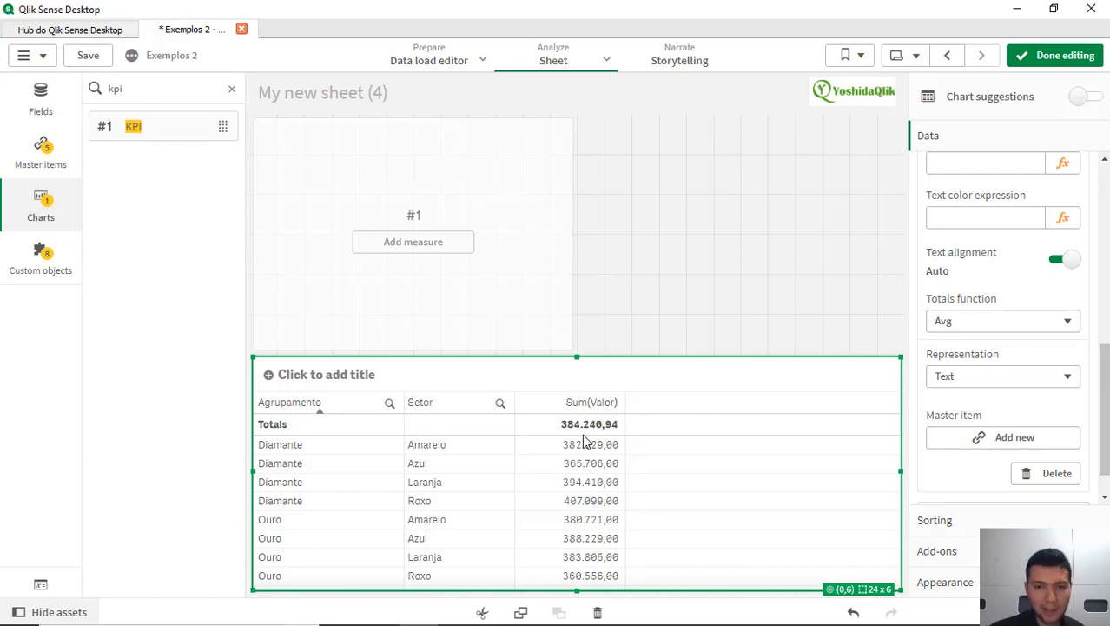
# Step: Finish editing the sheet, examine the whole table in full screen, and return to the normal sheet view
pyautogui.click(1052, 57)
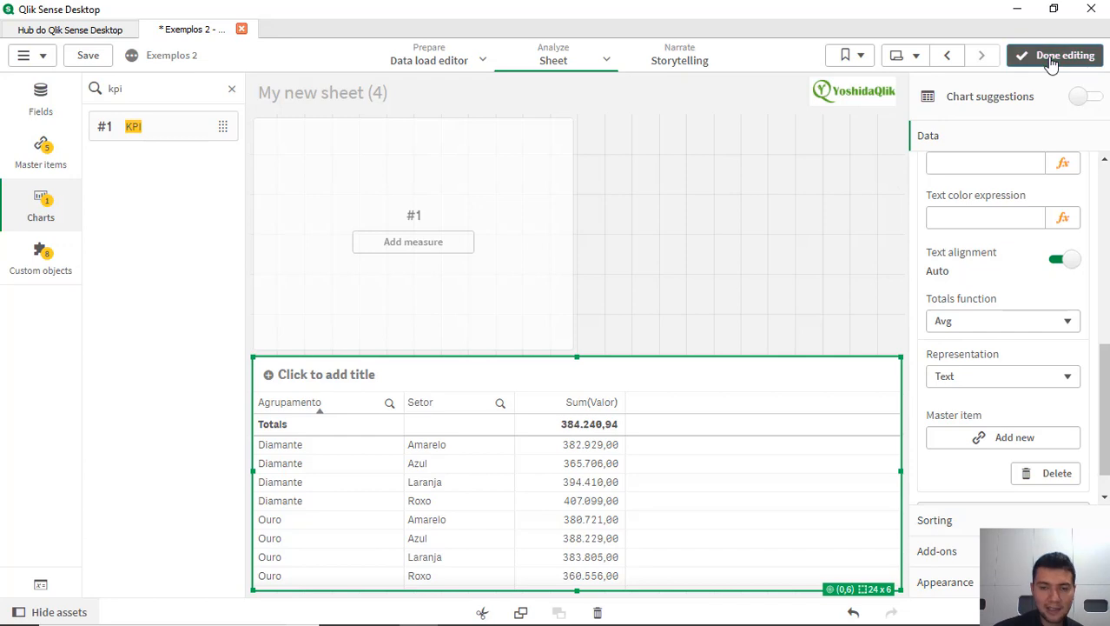
pyautogui.rightClick(581, 499)
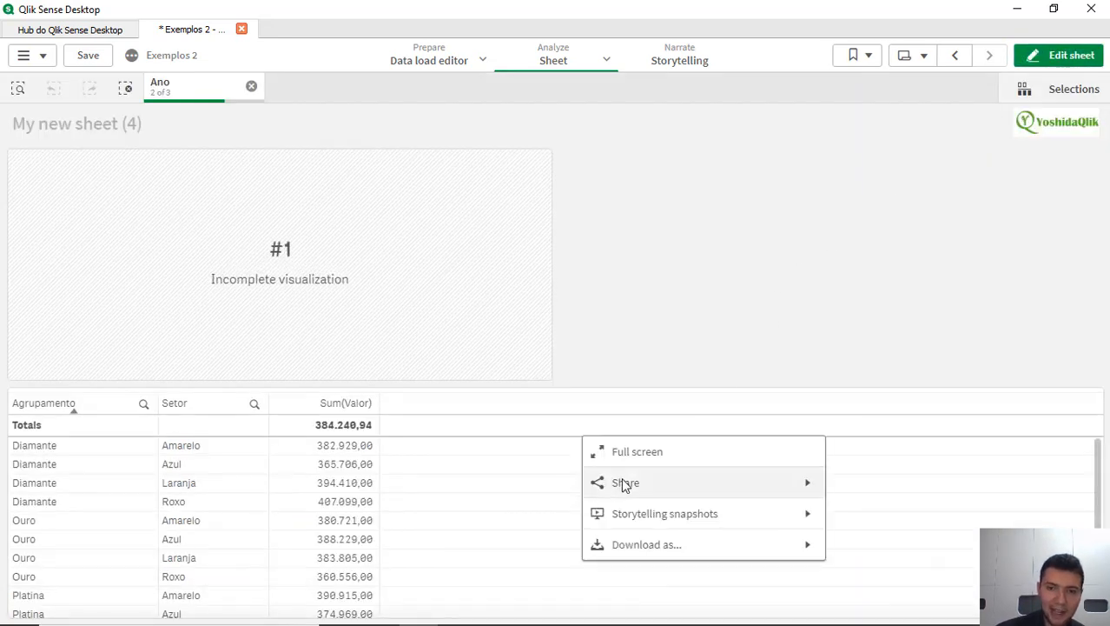
pyautogui.click(657, 456)
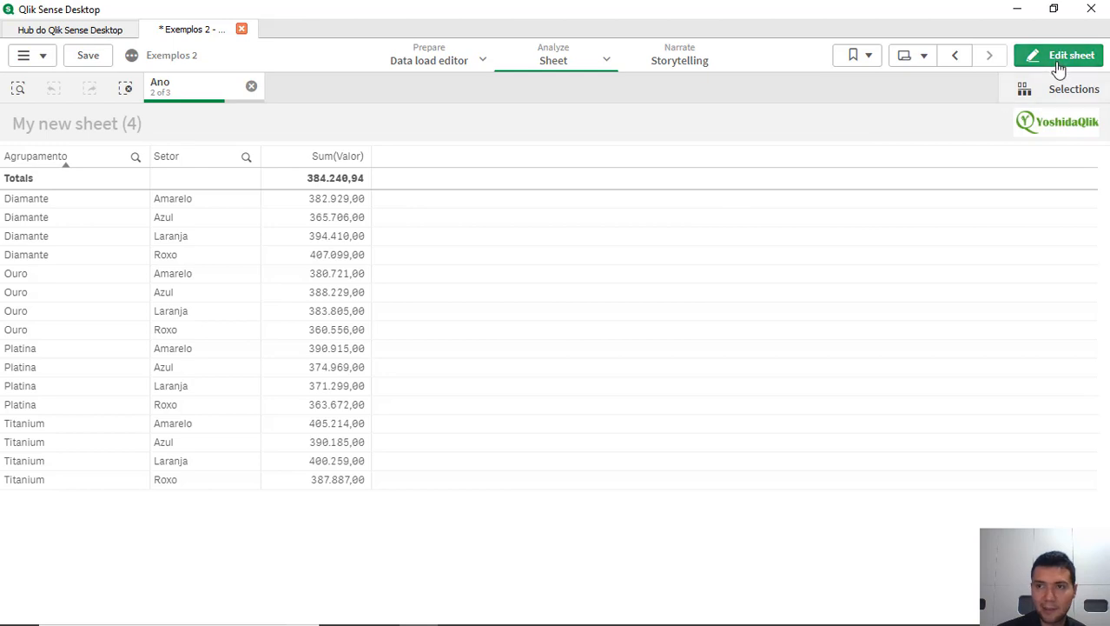
pyautogui.rightClick(582, 272)
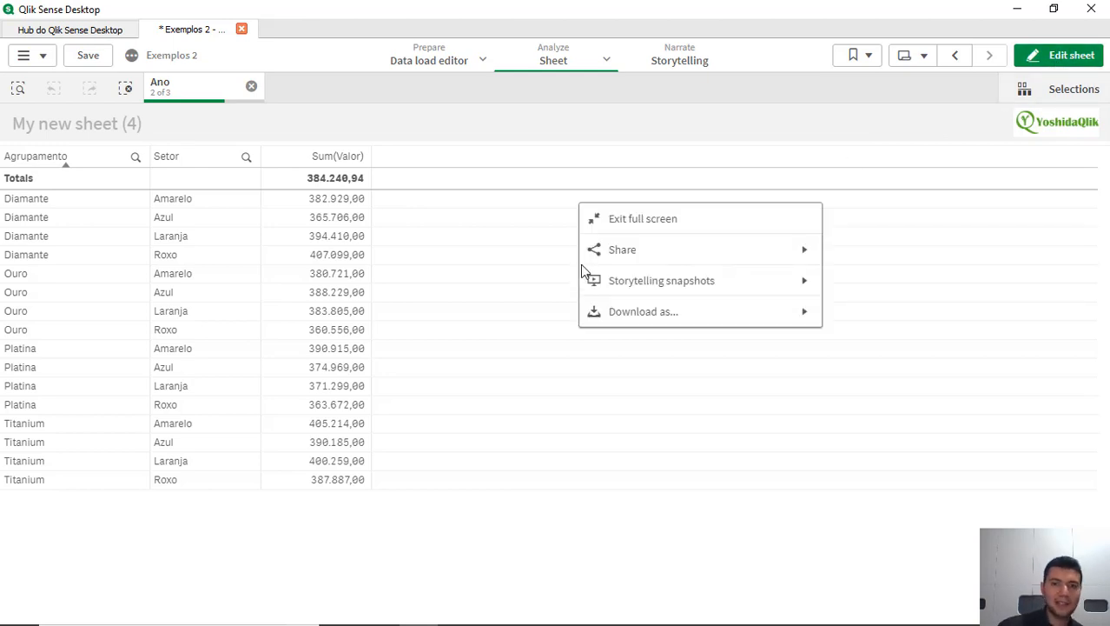
pyautogui.click(656, 221)
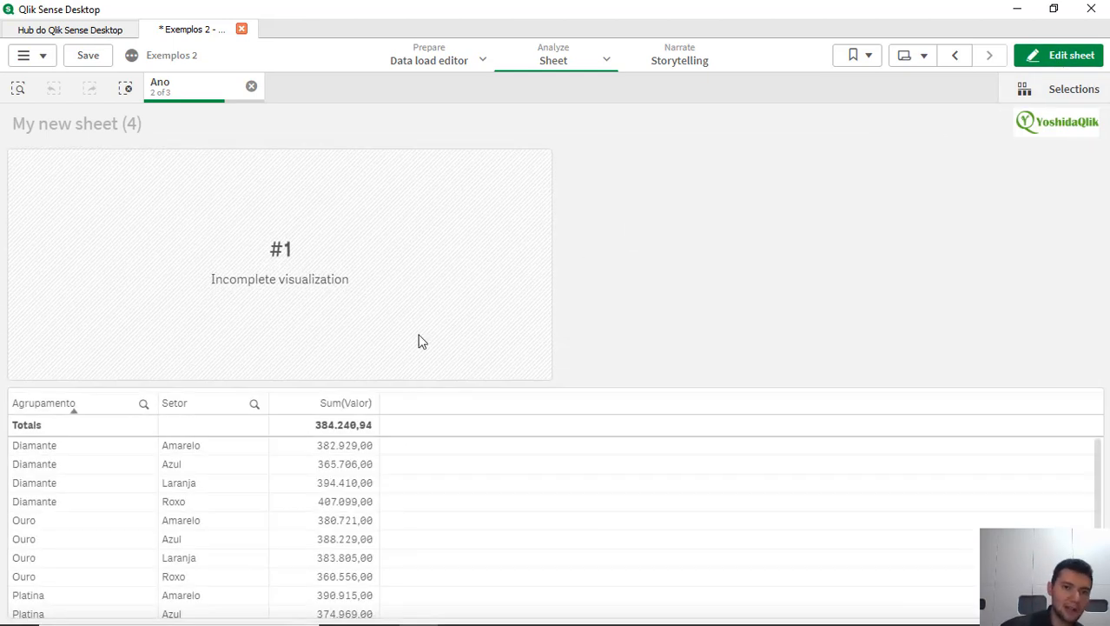
# Step: Reopen the sheet for editing and start the KPI's measure in the expression editor with Sum(Valor)
pyautogui.click(1058, 61)
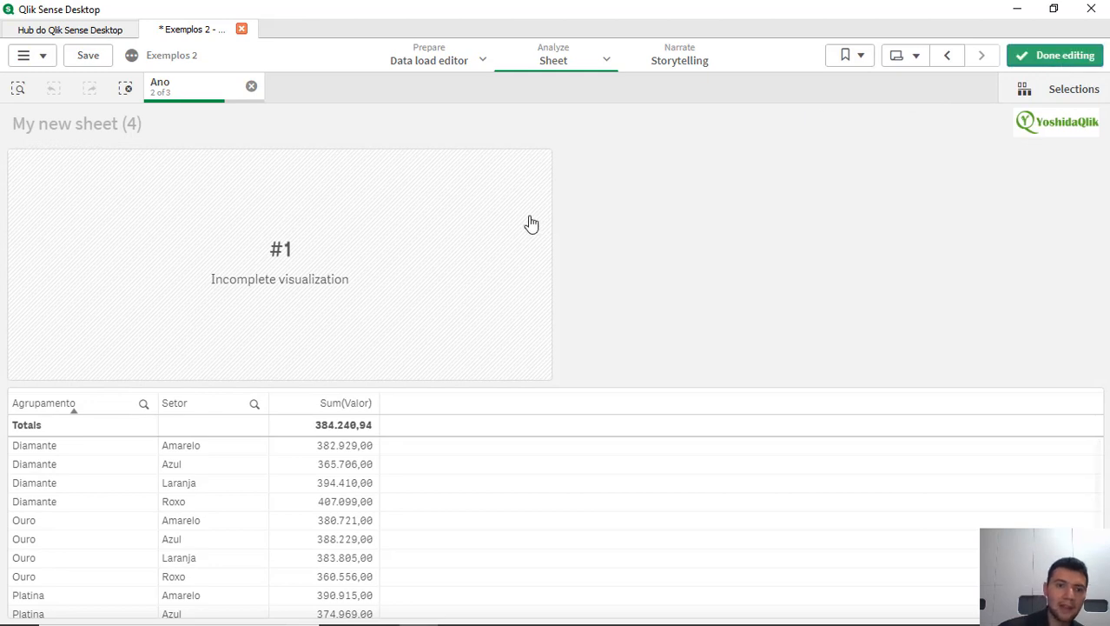
pyautogui.click(429, 259)
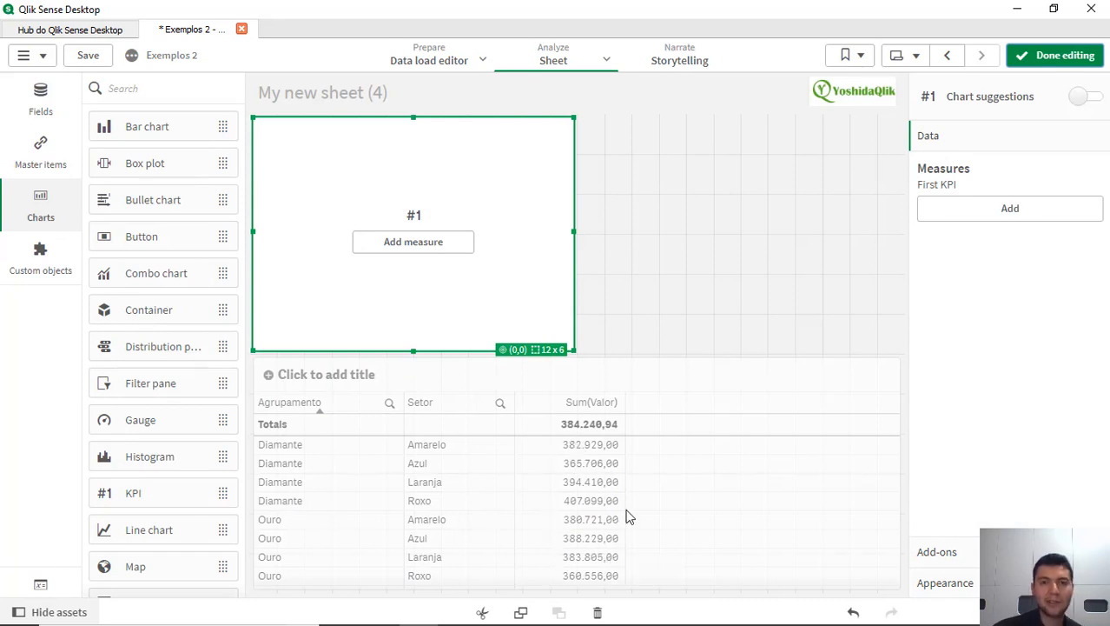
pyautogui.click(407, 246)
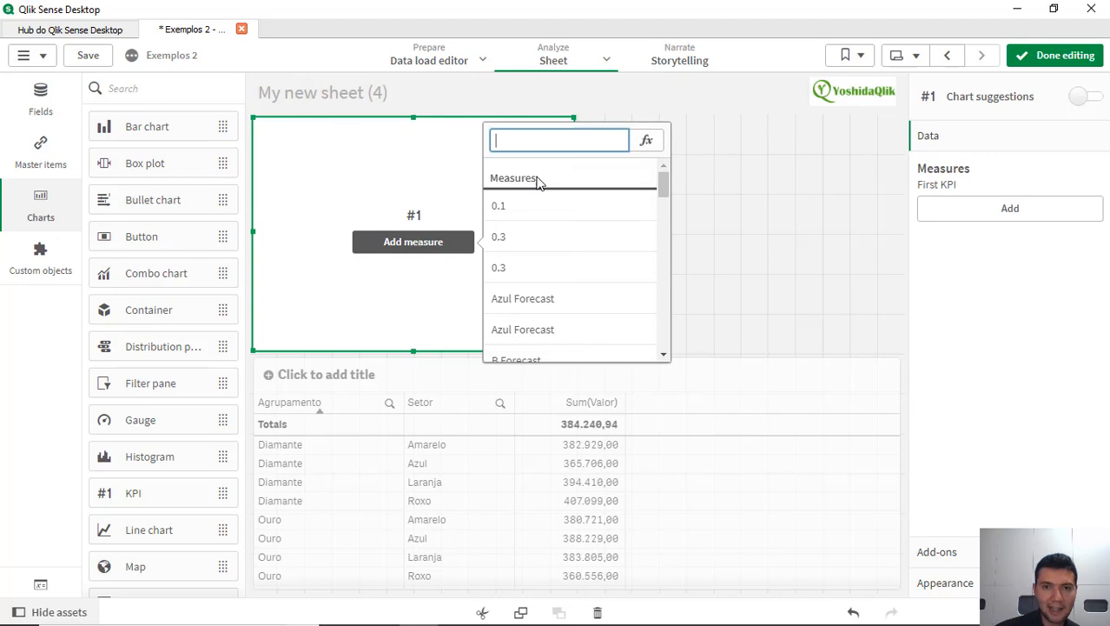
pyautogui.click(658, 140)
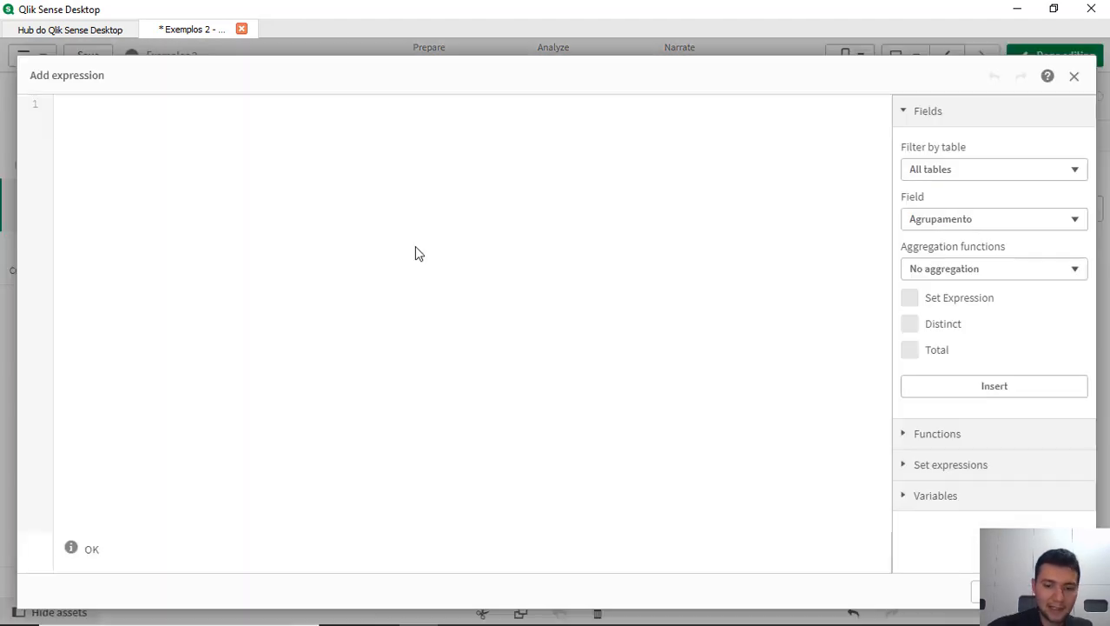
pyautogui.write('Sum(Valo')
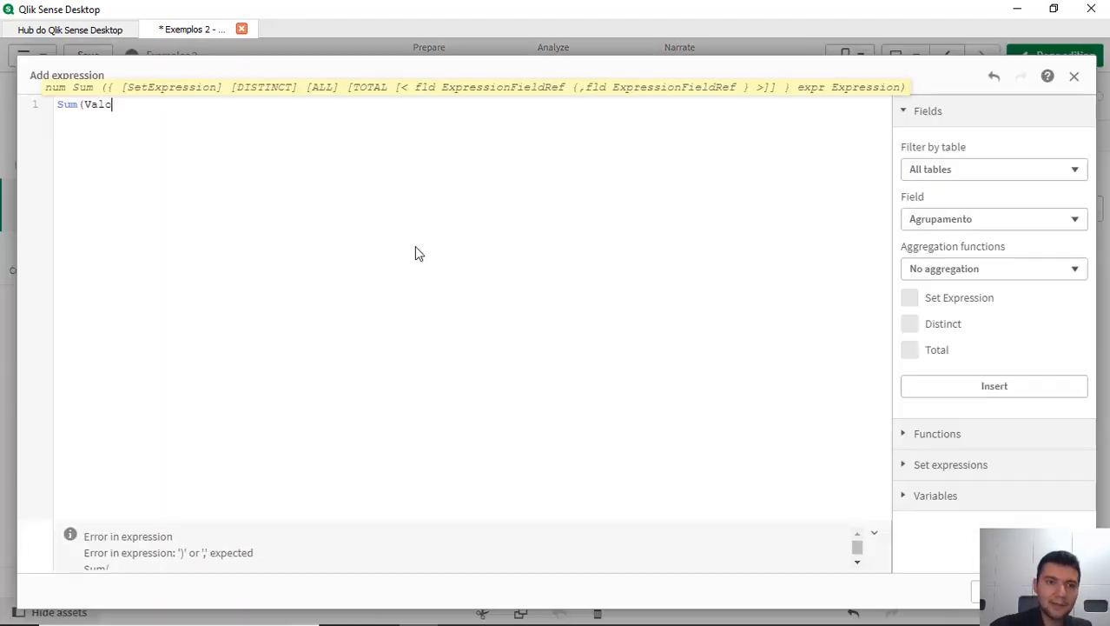
pyautogui.write('r)')
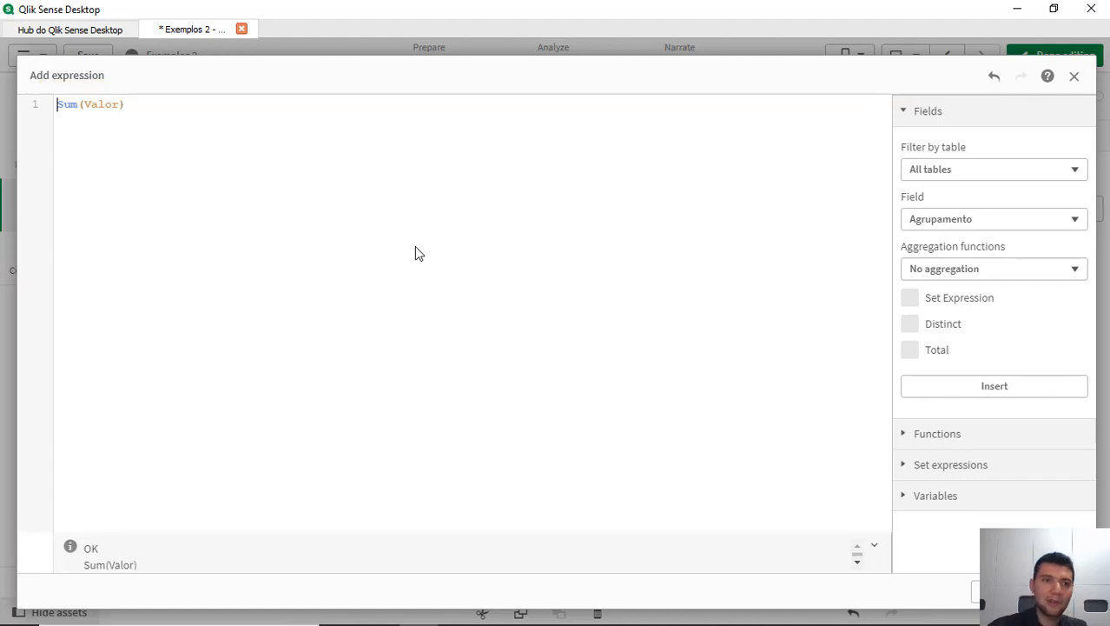
# Step: Insert a multi-line Aggr( ,) function skeleton above Sum(Valor) in the KPI expression
pyautogui.press('Return')
pyautogui.press('Return')
pyautogui.write('A')
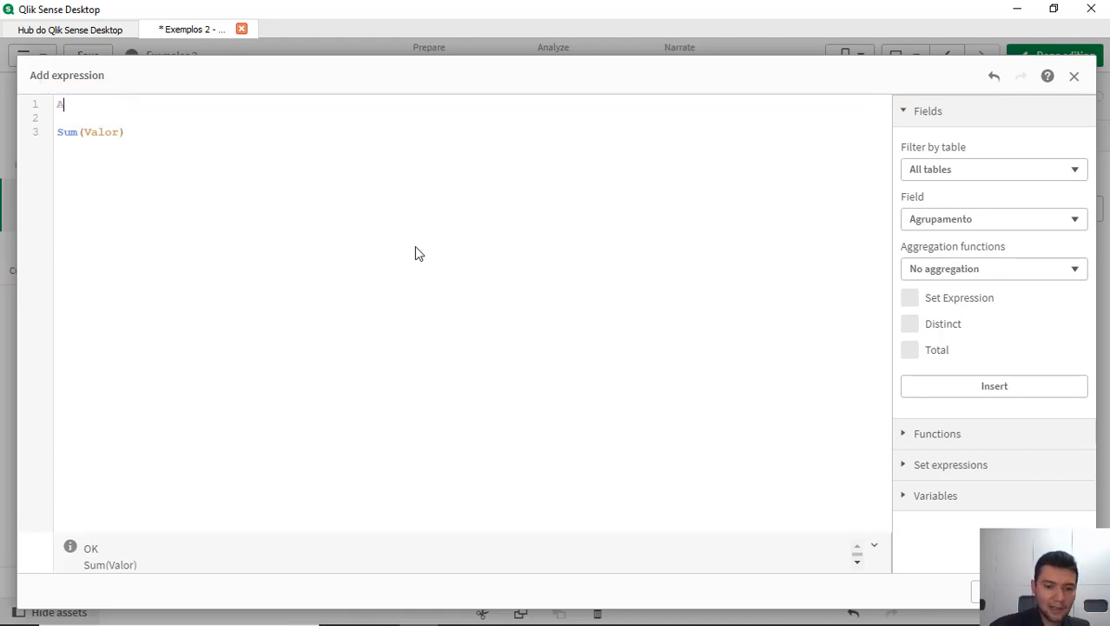
pyautogui.write('ggr(')
pyautogui.press('Return')
pyautogui.press('Return')
pyautogui.press('Return')
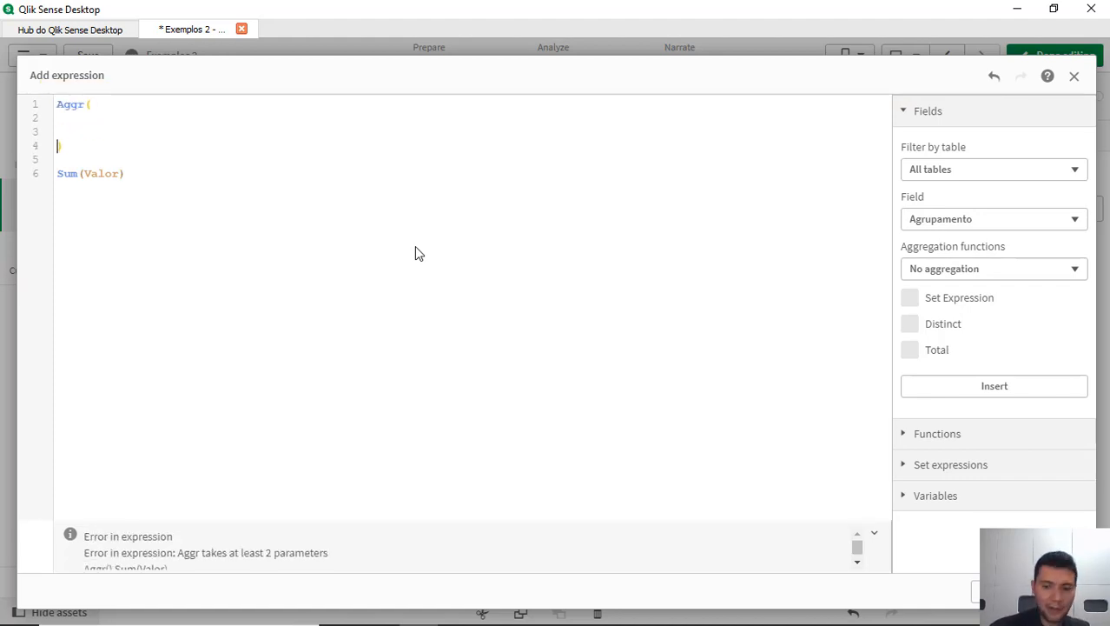
pyautogui.write(',')
pyautogui.press('Down')
pyautogui.press('Down')
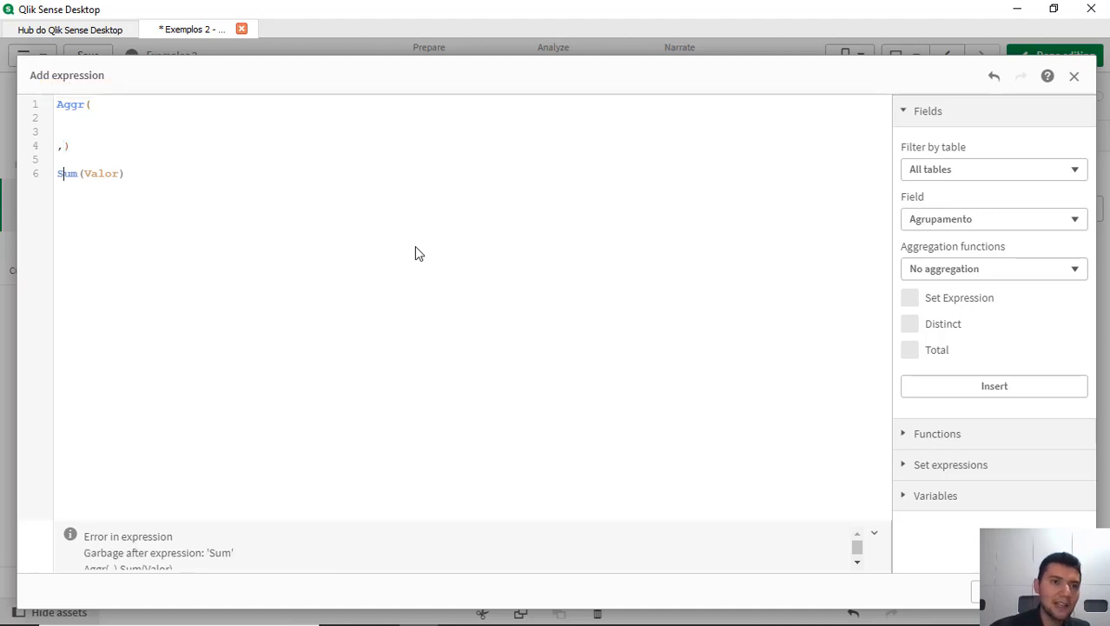
# Step: Move Sum(Valor) inside the Aggr function as its first argument and indent it
pyautogui.press('Home')
pyautogui.hotkey('shift', 'End')
pyautogui.hotkey('ctrl', 'x')
pyautogui.press('Up')
pyautogui.press('Up')
pyautogui.press('Up')
pyautogui.press('Up')
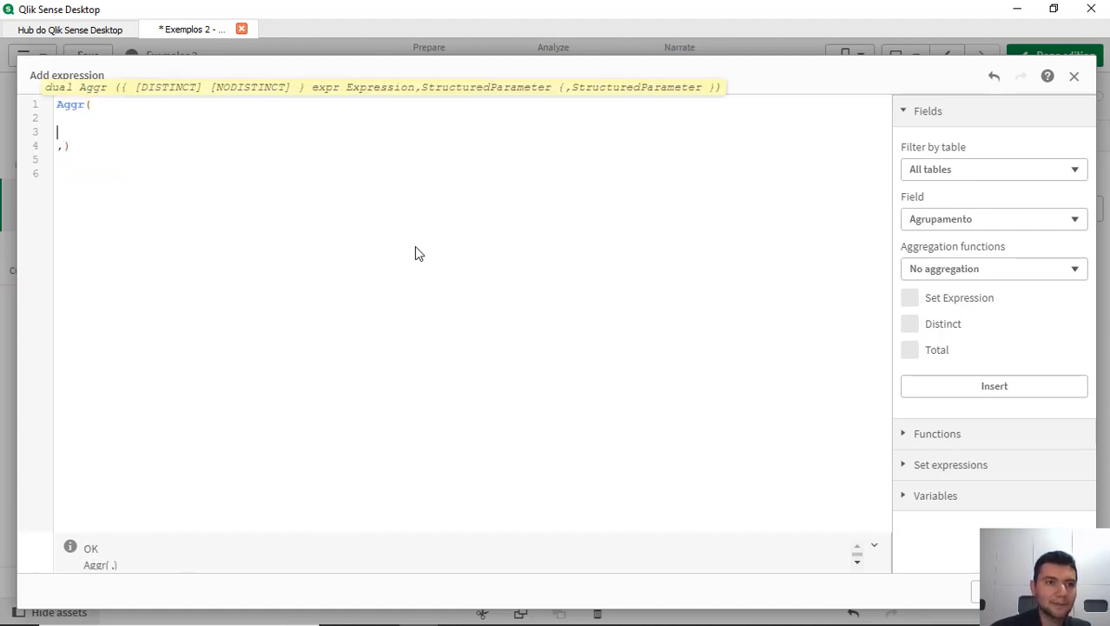
pyautogui.hotkey('ctrl', 'v')
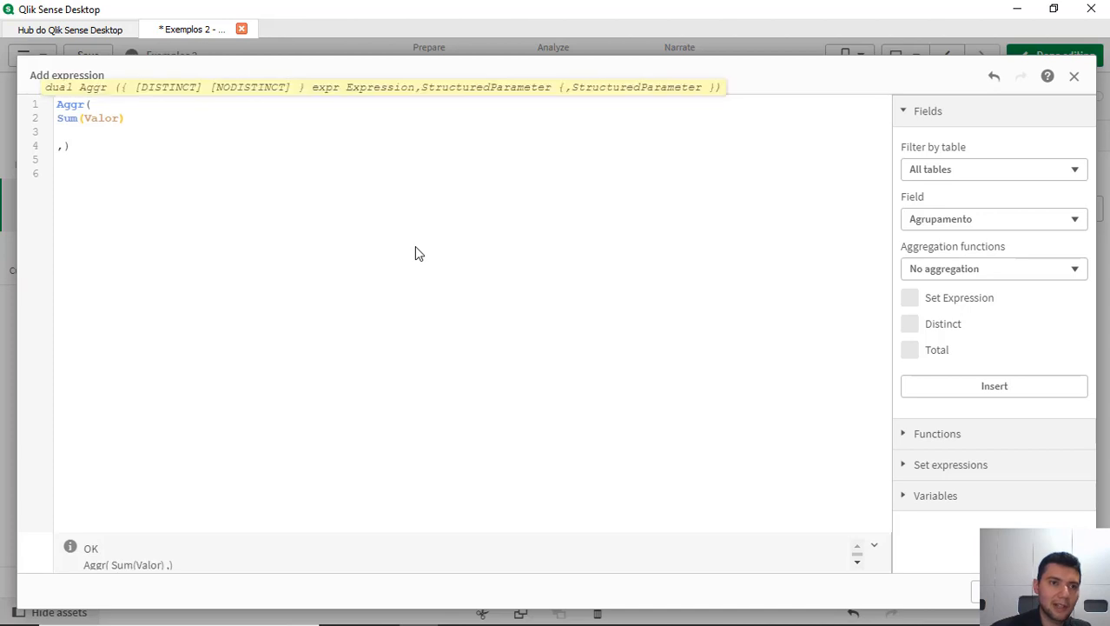
pyautogui.press('Tab')
# Step: Add the fields Agrupamento and Setor as the grouping dimensions of the Aggr function
pyautogui.press('Down')
pyautogui.press('Down')
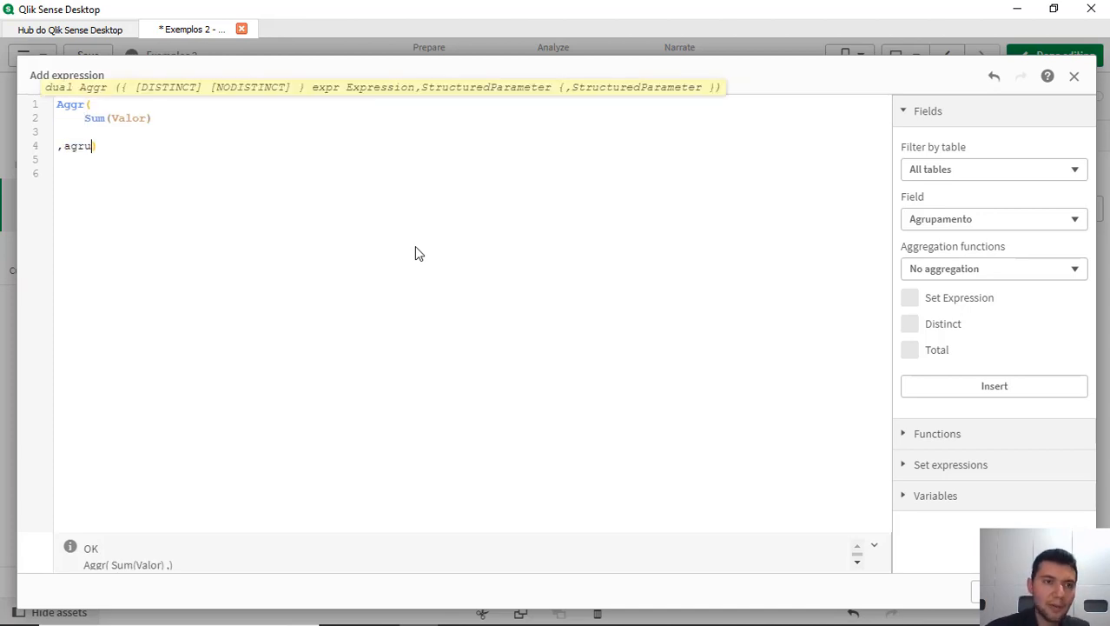
pyautogui.write('agru')
pyautogui.press('Return')
pyautogui.write(',se')
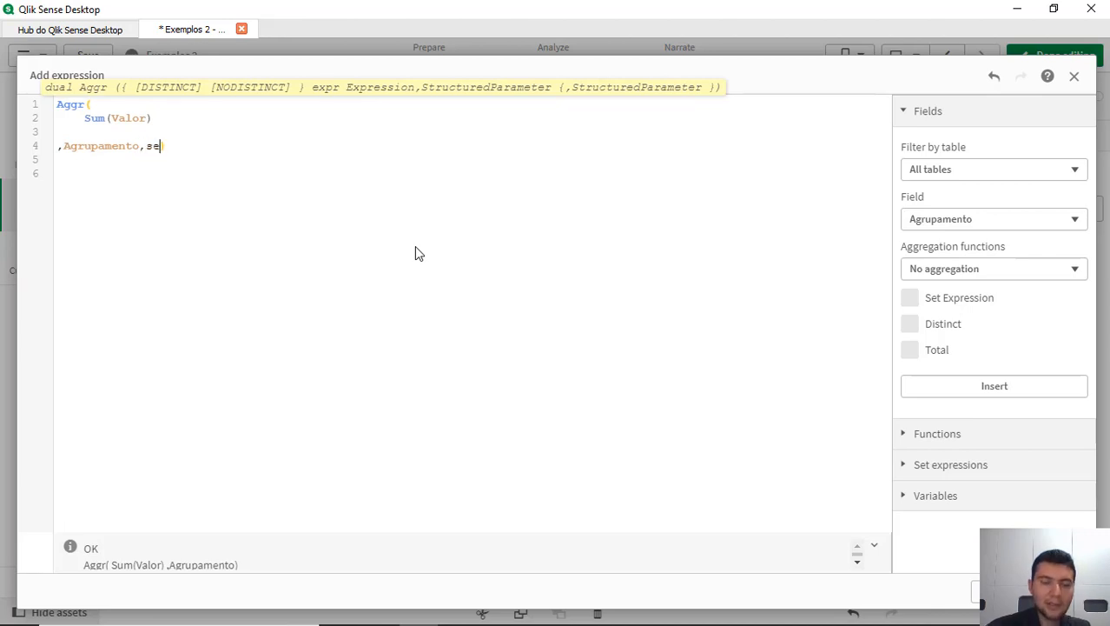
pyautogui.write('tor')
pyautogui.press('Return')
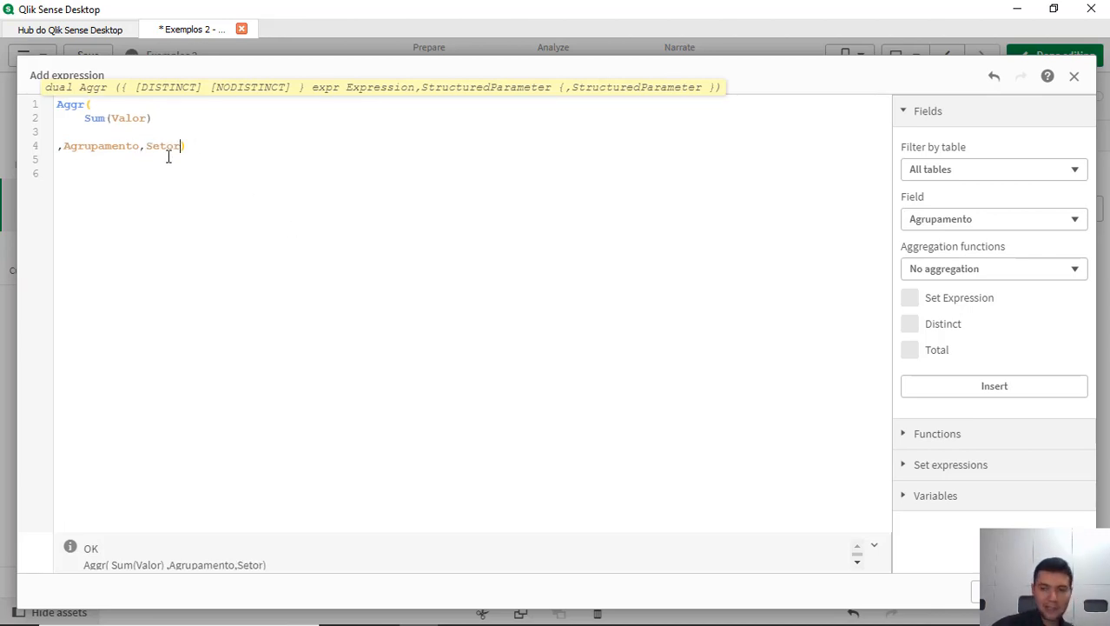
# Step: Wrap the whole Aggr expression in an Avg function, with the closing parenthesis on the last line
pyautogui.moveTo(166, 122); pyautogui.dragTo(79, 117)
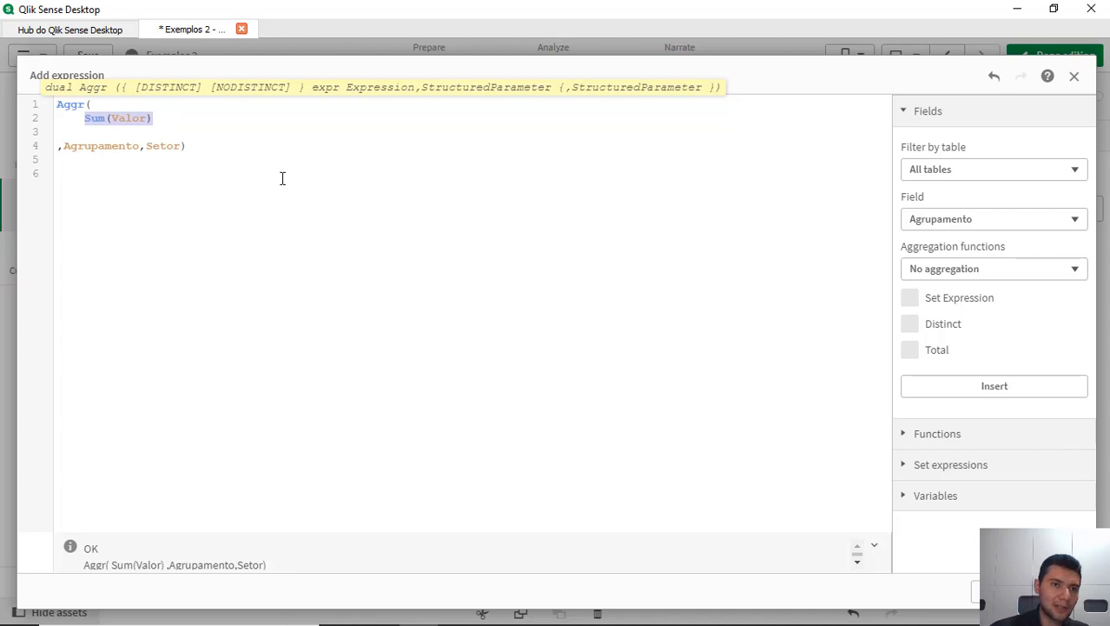
pyautogui.hotkey('ctrl', 'Home')
pyautogui.press('Return')
pyautogui.write('A')
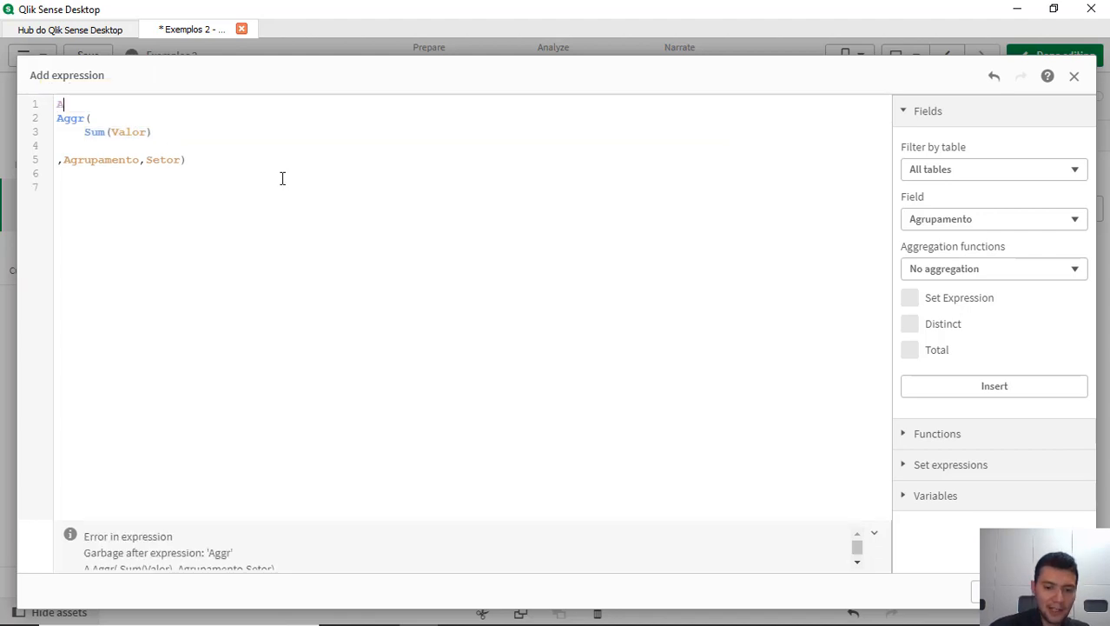
pyautogui.write('vg(')
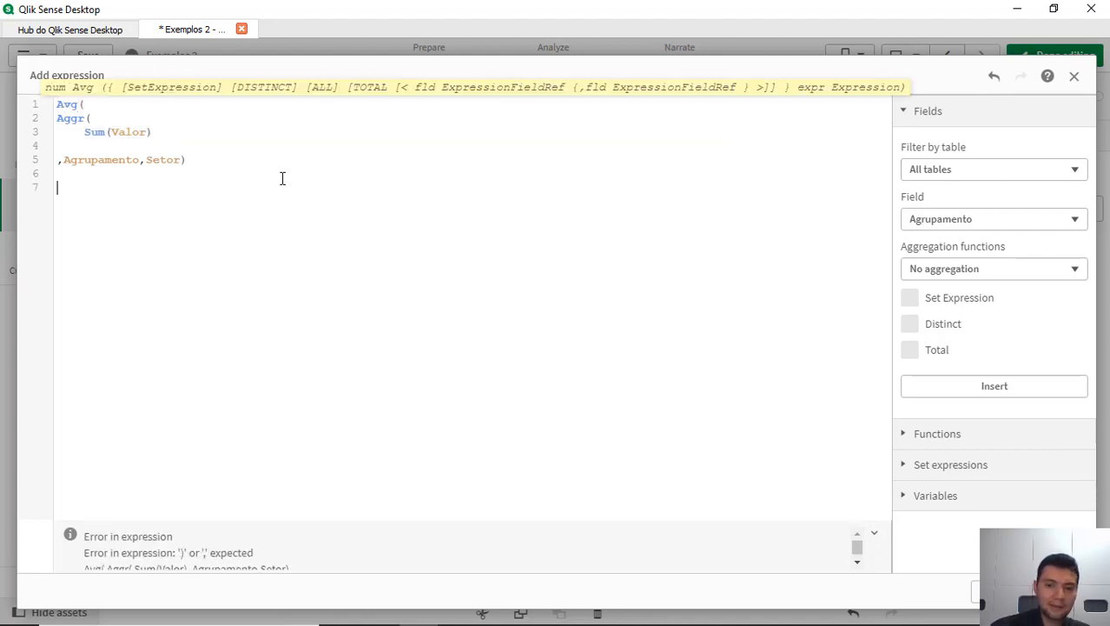
pyautogui.write(')')
# Step: Indent the Aggr block inside the Avg function and apply the expression to the KPI
pyautogui.press('Up')
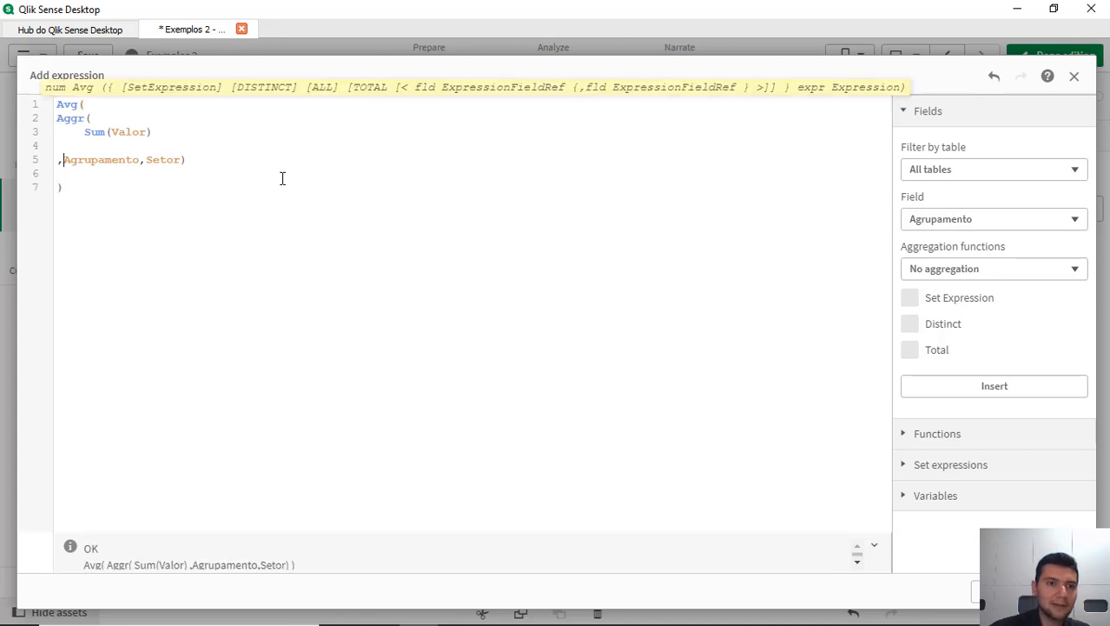
pyautogui.press('End')
pyautogui.hotkey('shift', 'Up')
pyautogui.hotkey('shift', 'Up')
pyautogui.hotkey('shift', 'Up')
pyautogui.hotkey('shift', 'Home')
pyautogui.press('Tab')
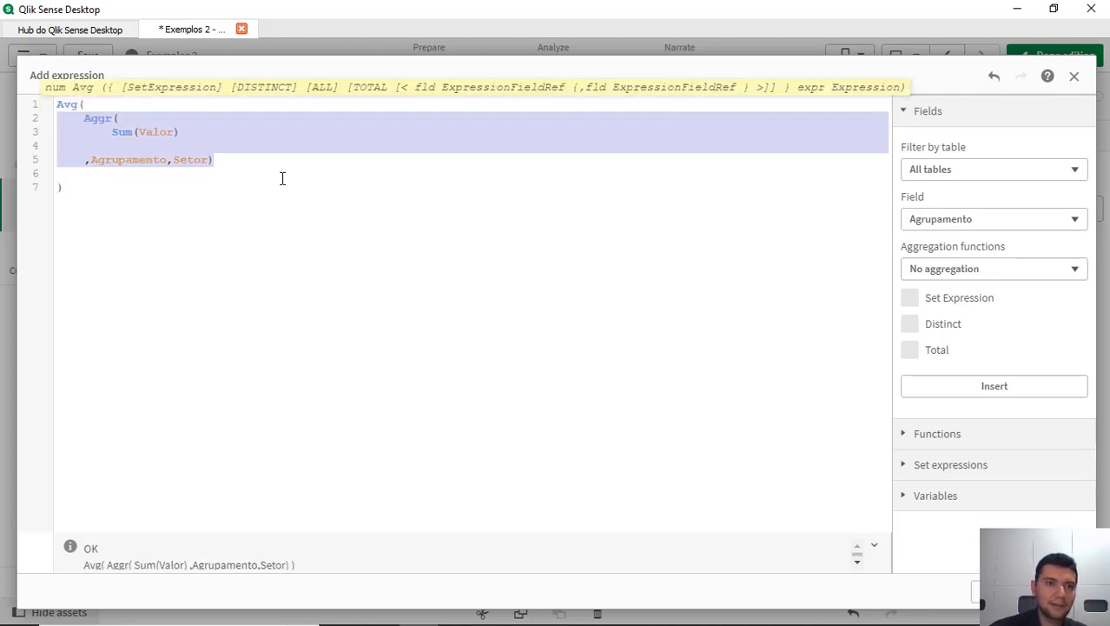
pyautogui.click(1059, 592)
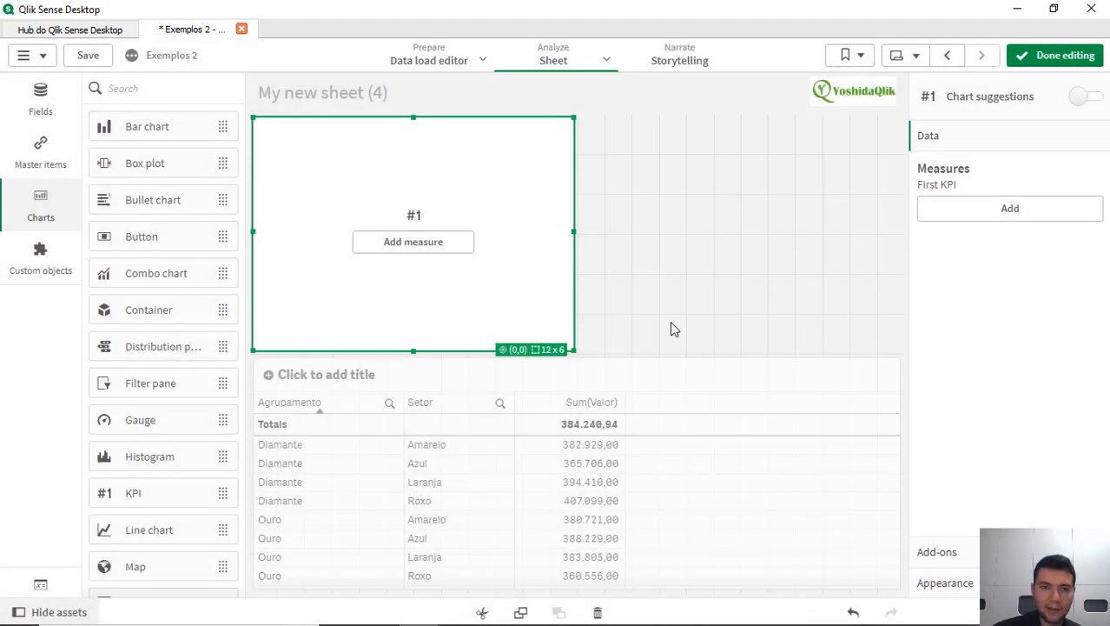
# Step: Set the number formatting of the KPI's average measure to Number with the simple 1.000,12 format
pyautogui.click(1015, 213)
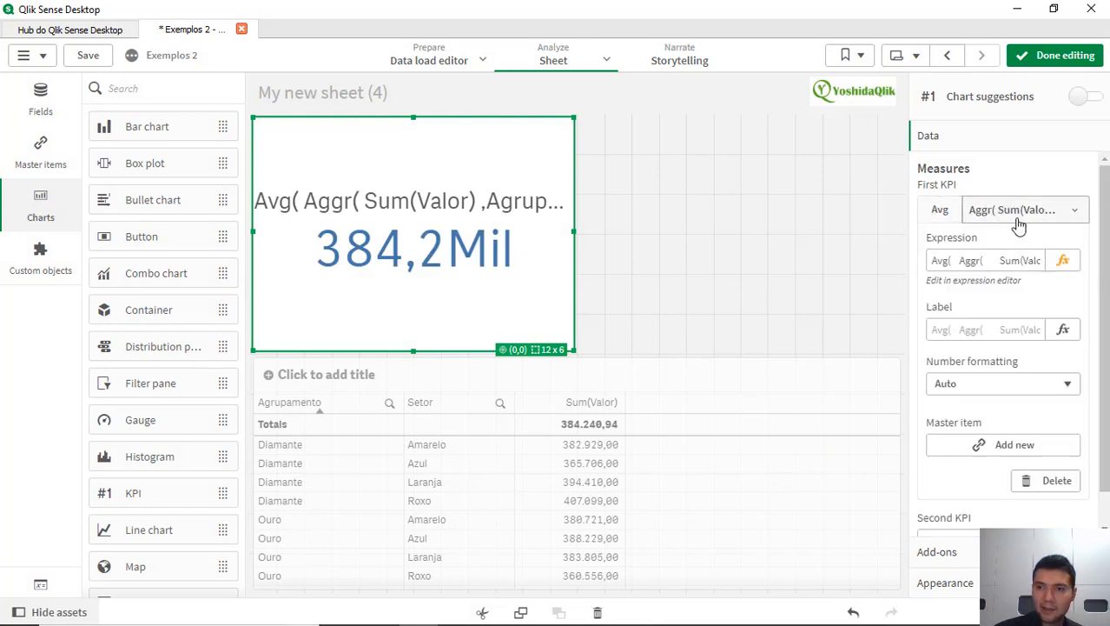
pyautogui.click(981, 387)
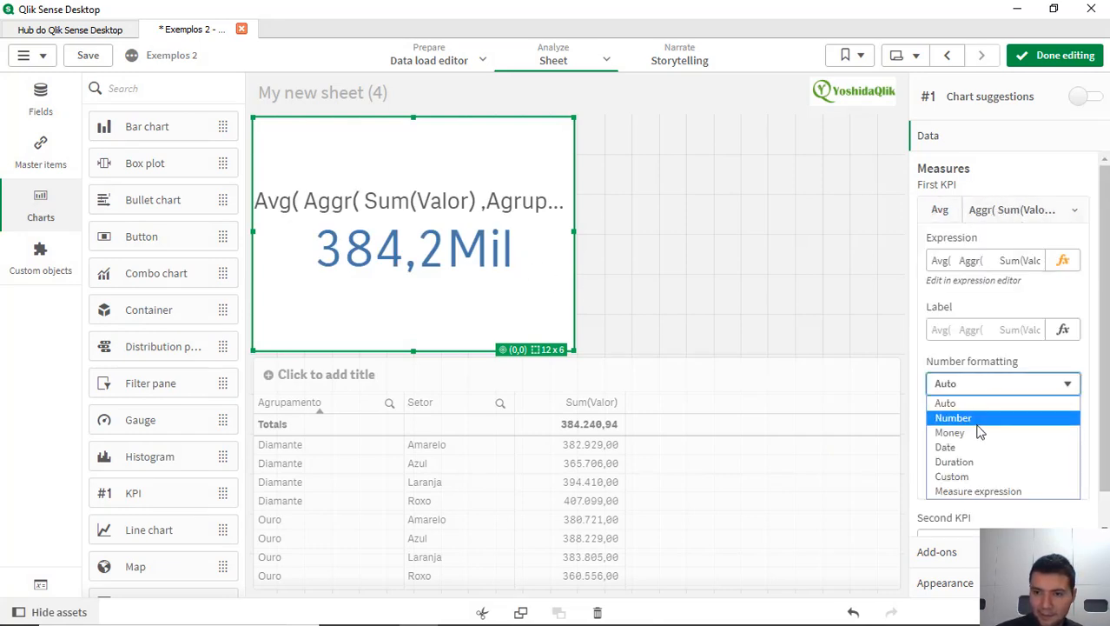
pyautogui.click(986, 424)
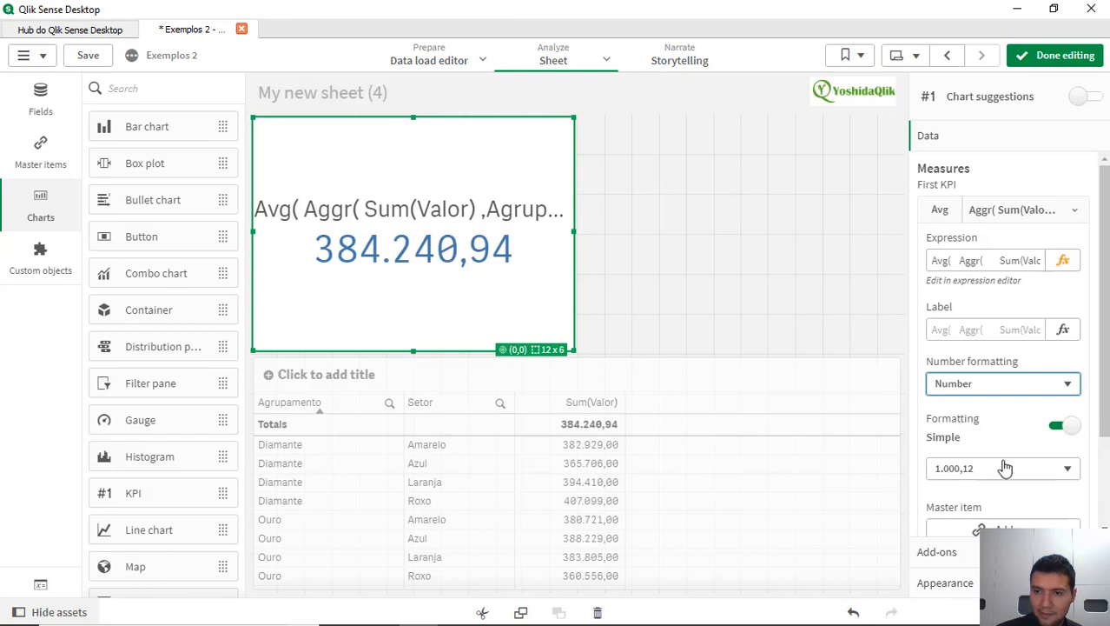
pyautogui.click(999, 473)
pyautogui.click(999, 477)
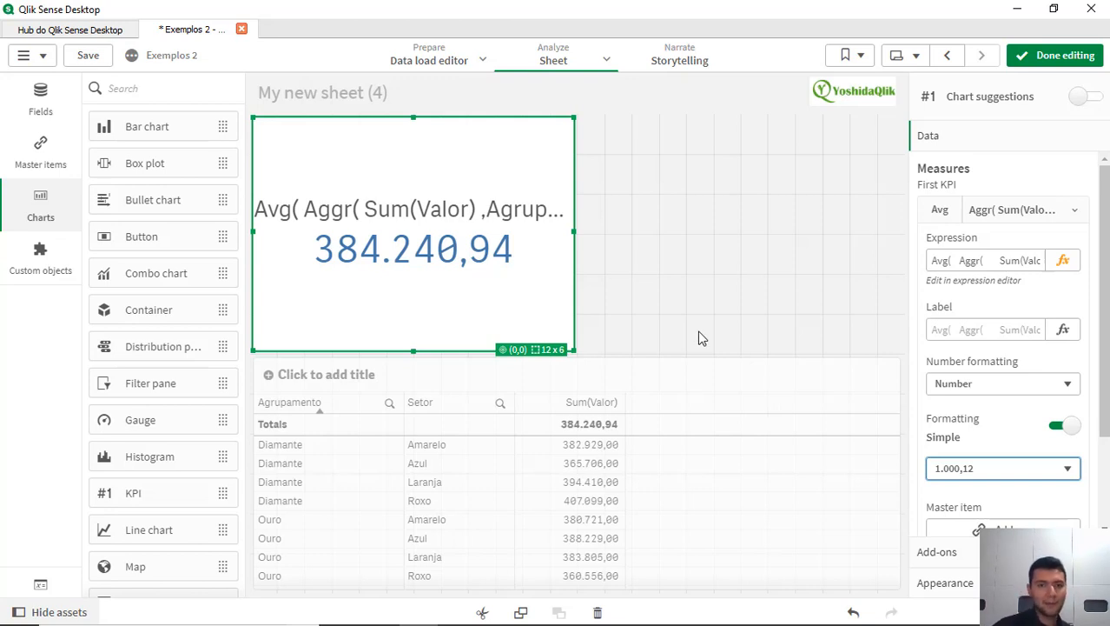
# Step: Duplicate the average KPI into the empty area beside it
pyautogui.click(695, 279)
pyautogui.click(529, 290)
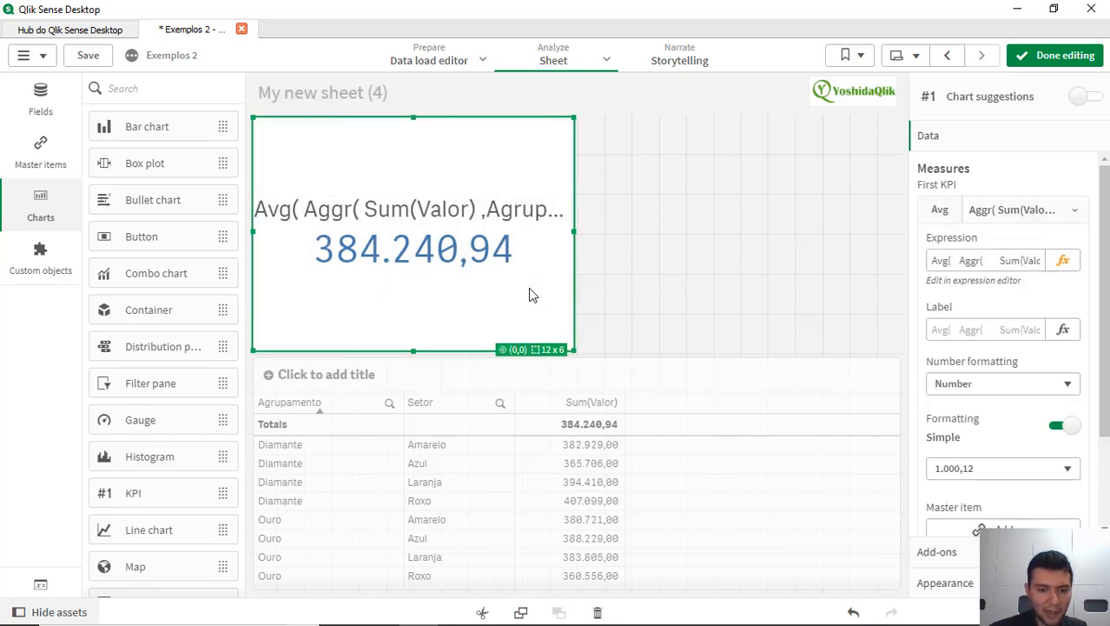
pyautogui.click(723, 268)
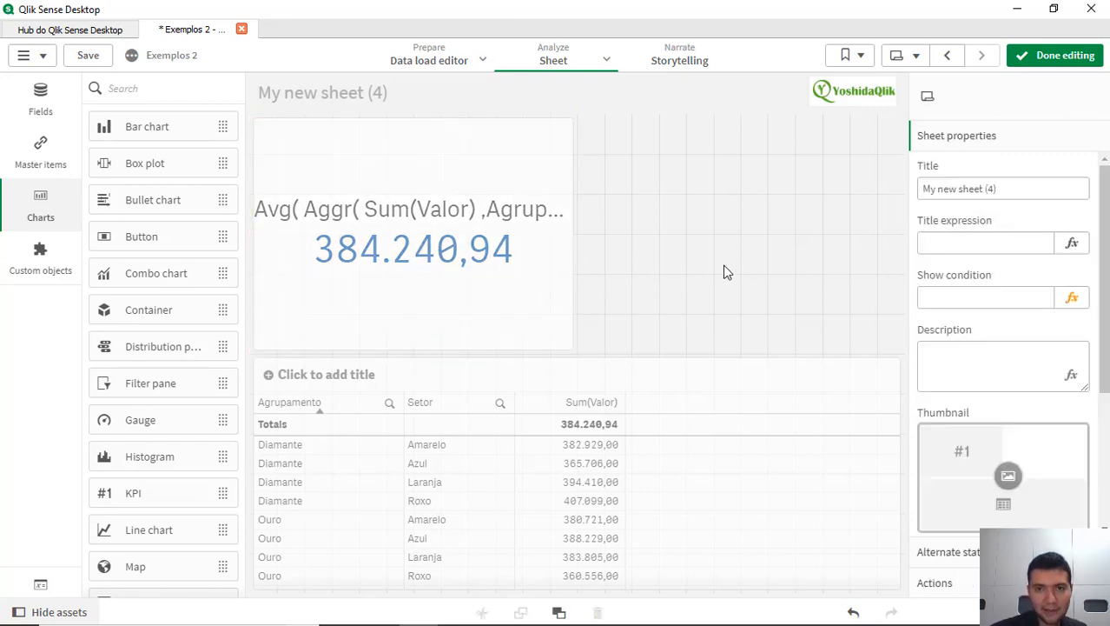
pyautogui.hotkey('ctrl', 'v')
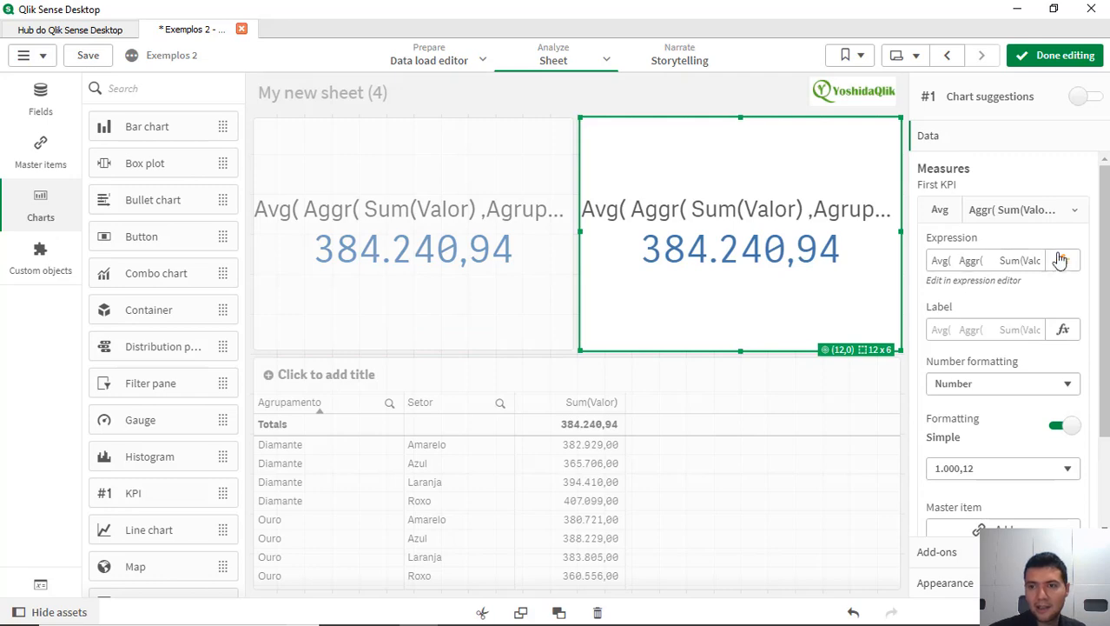
# Step: Replace Avg with min in the duplicated KPI's expression and apply it
pyautogui.click(1062, 260)
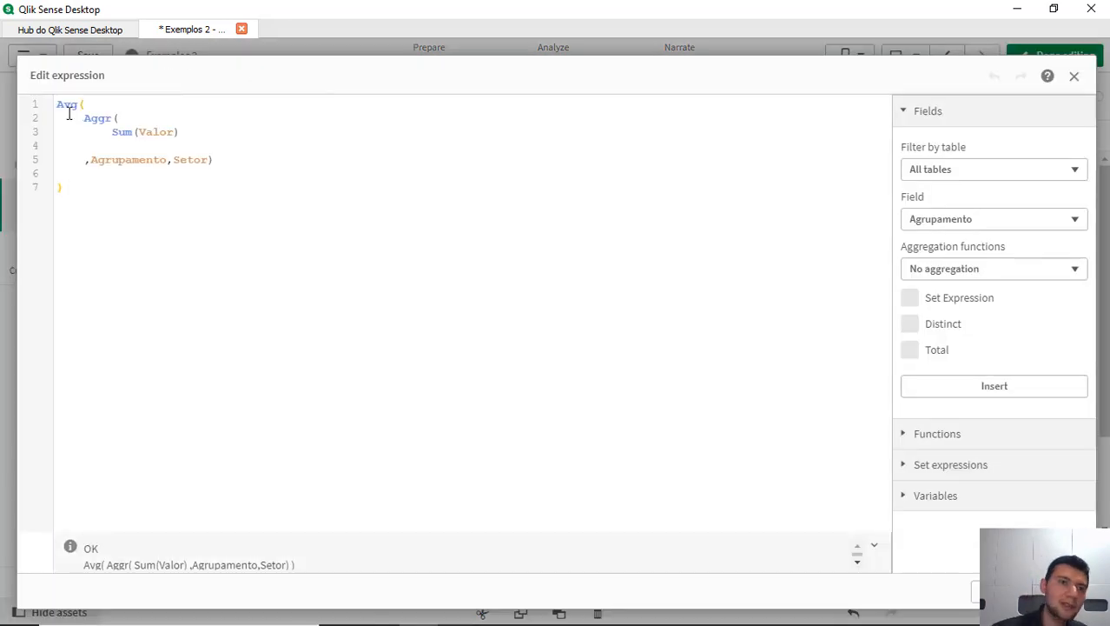
pyautogui.doubleClick(63, 104)
pyautogui.press('BackSpace')
pyautogui.write('min(')
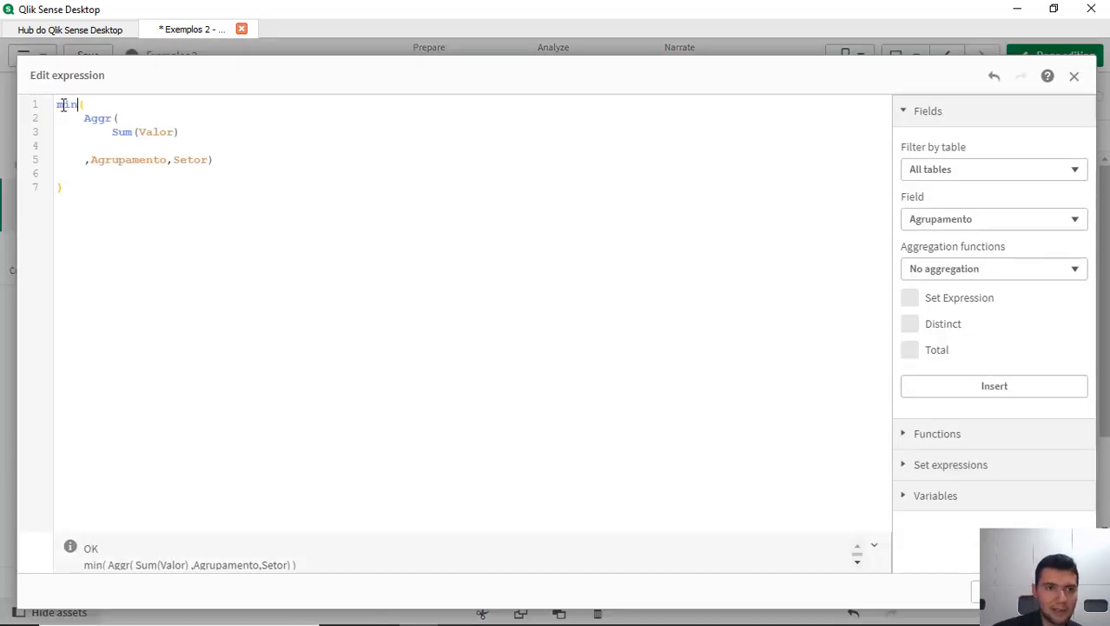
pyautogui.click(1060, 592)
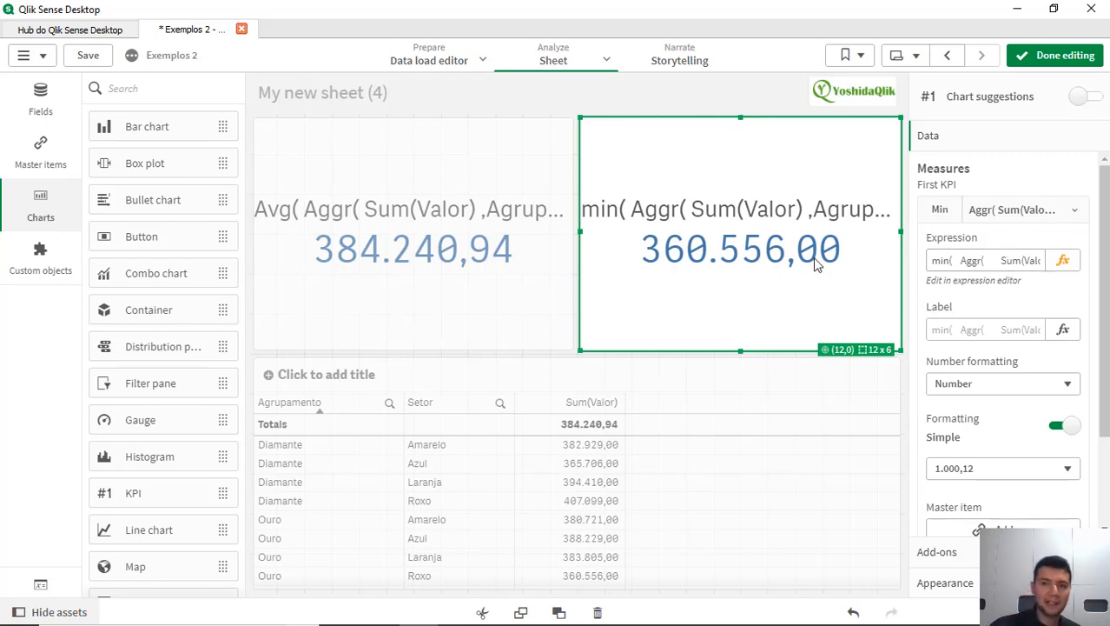
# Step: Reopen the duplicated KPI's expression and examine its Aggr block, the Agrupamento and Setor dimensions, and the outer min function
pyautogui.click(1062, 260)
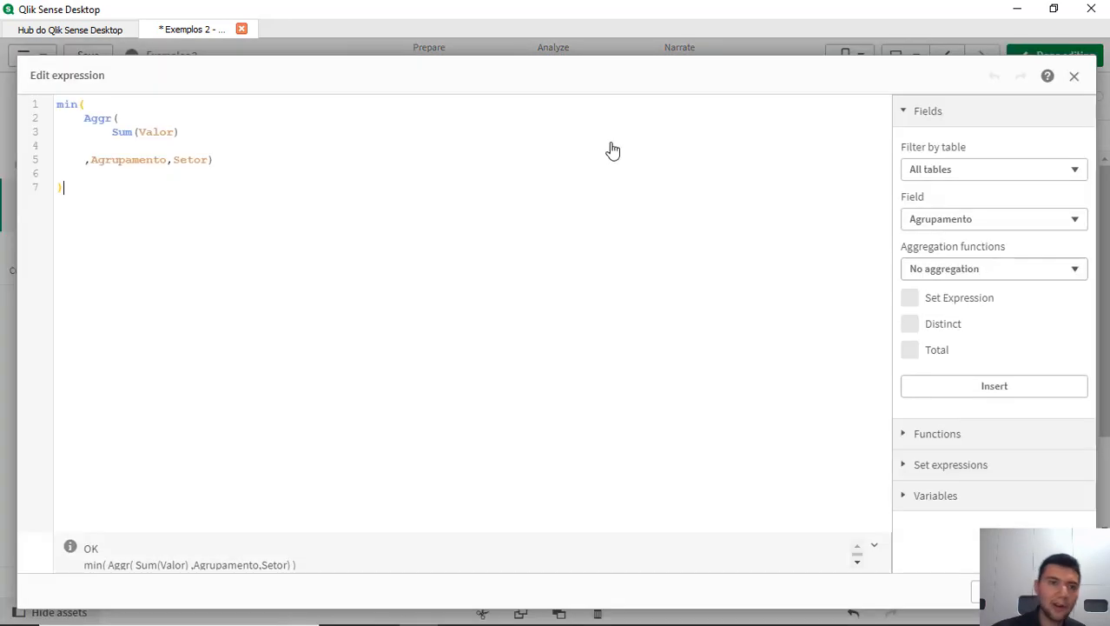
pyautogui.moveTo(79, 118); pyautogui.dragTo(109, 134)
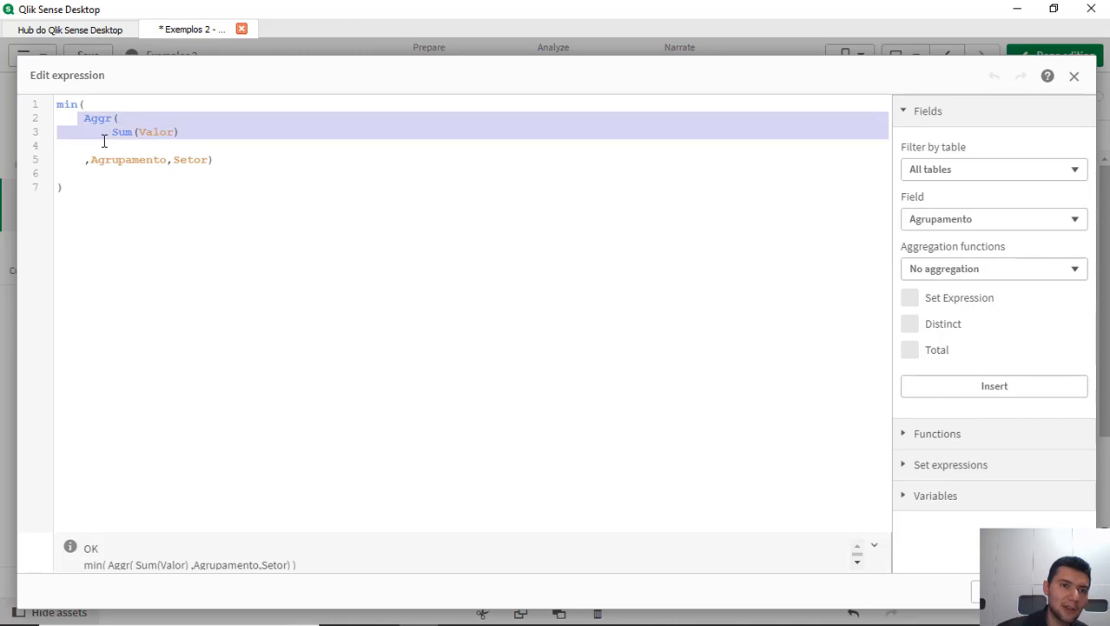
pyautogui.click(131, 113)
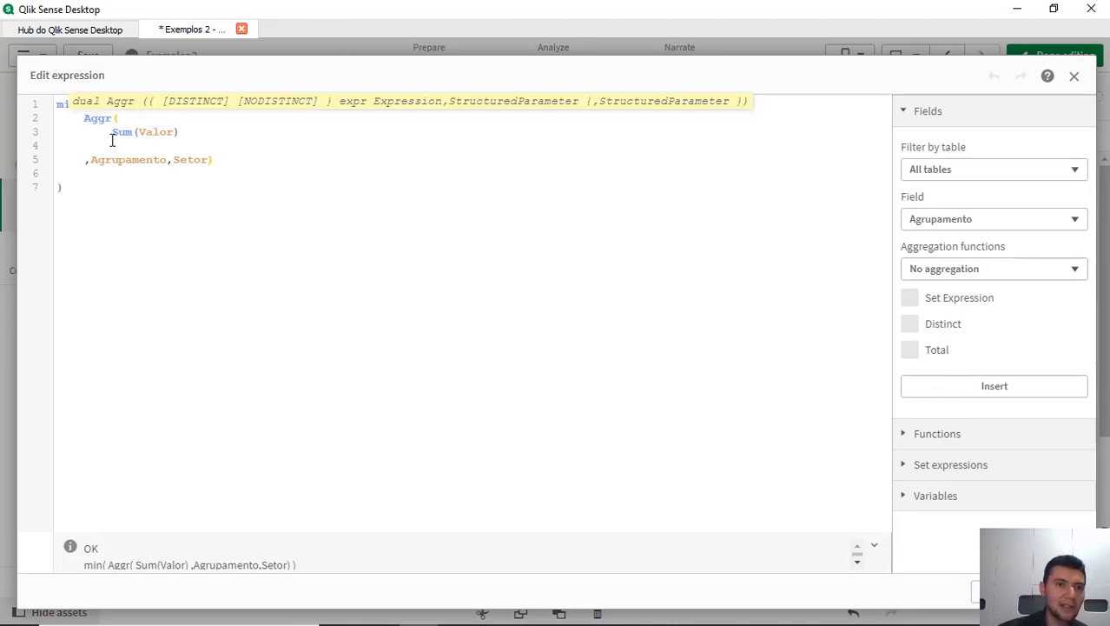
pyautogui.moveTo(111, 132); pyautogui.dragTo(84, 167)
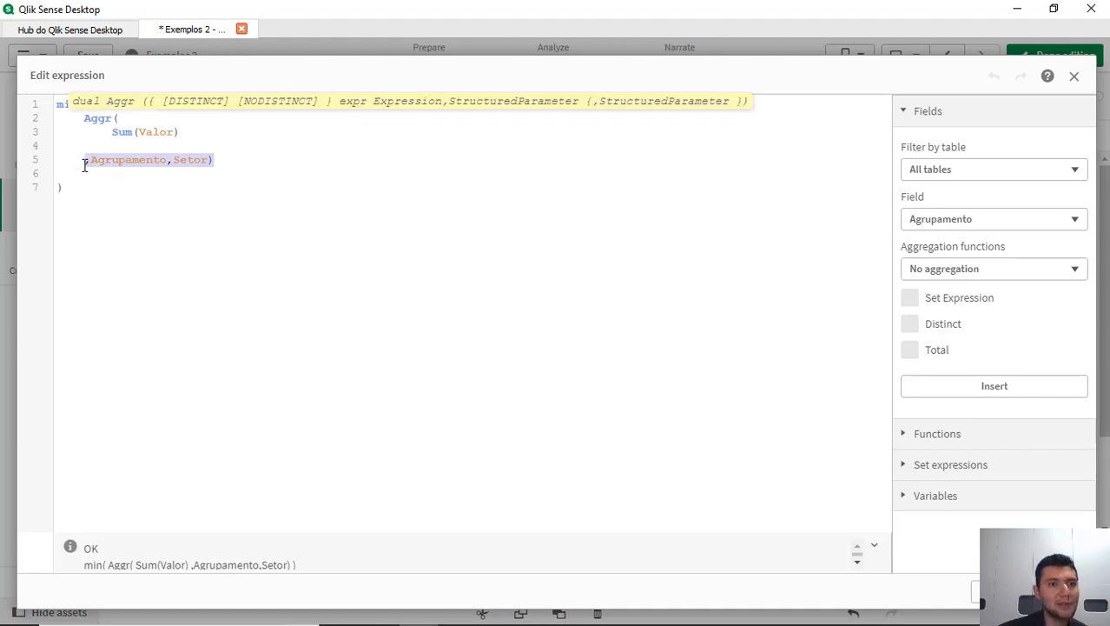
pyautogui.click(85, 118)
pyautogui.click(63, 108)
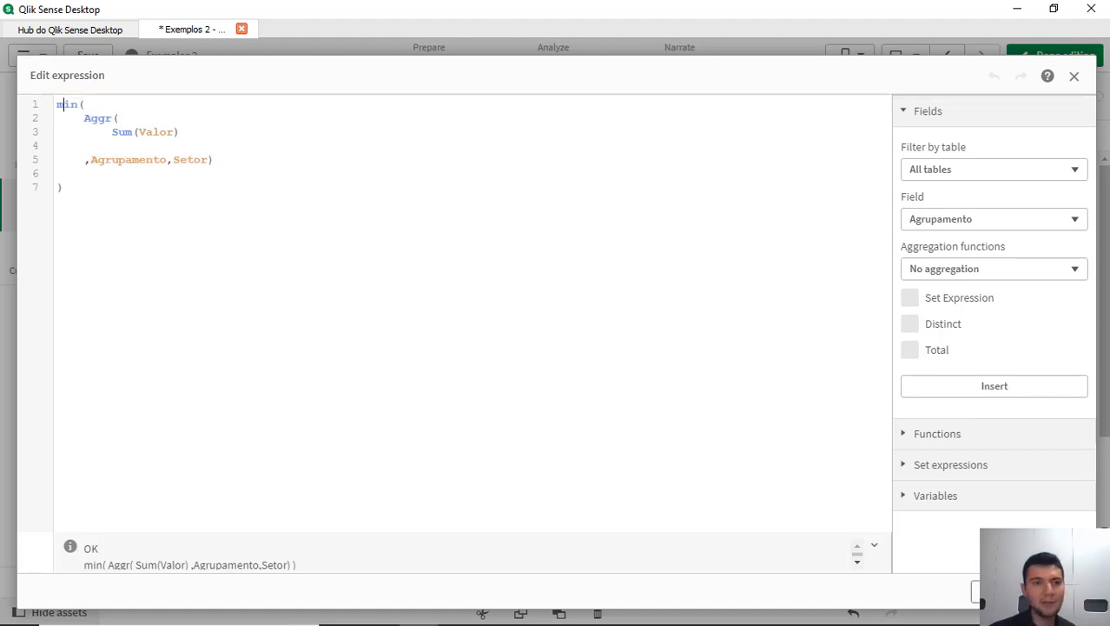
# Step: Examine the Aggr function, its Agrupamento and Setor dimensions and the inner Sum(Valor) in the minimum KPI's expression, then close the editor
pyautogui.click(117, 118)
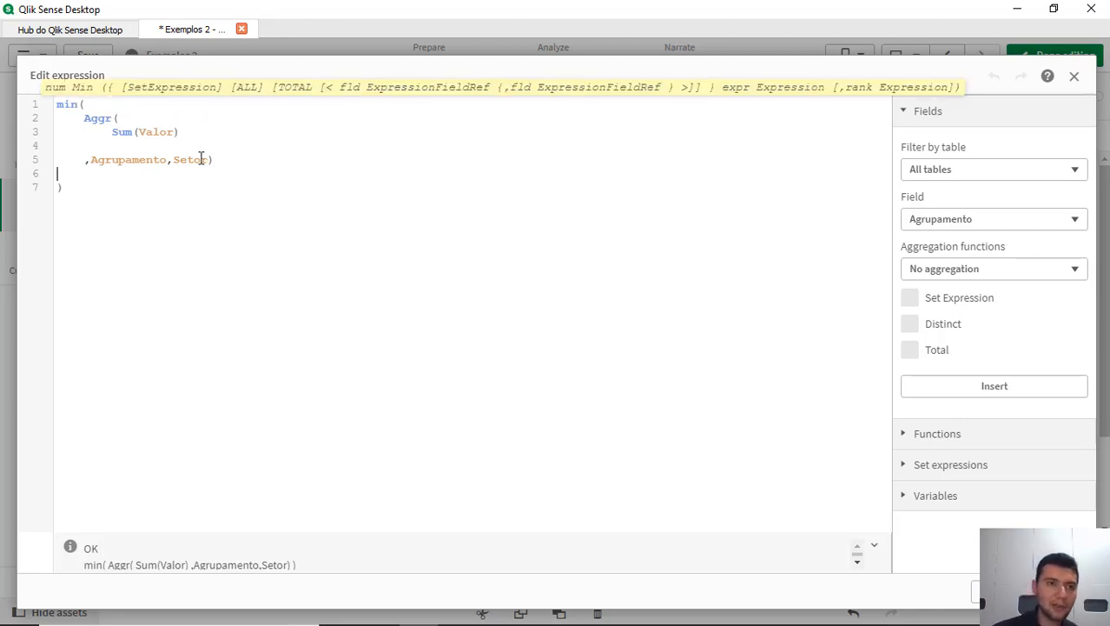
pyautogui.click(120, 160)
pyautogui.click(195, 159)
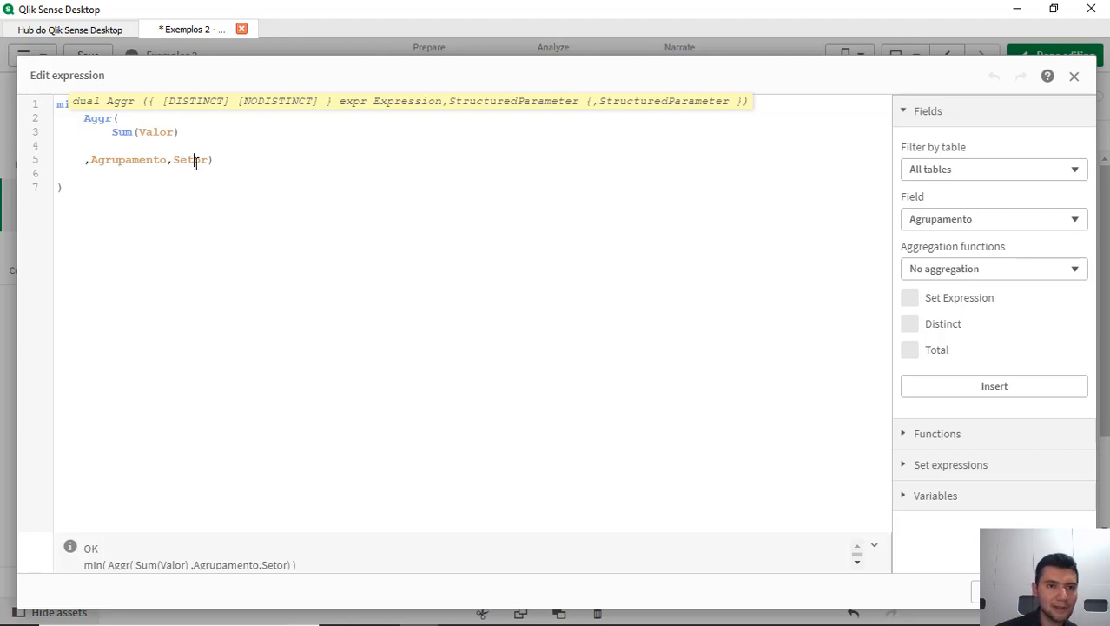
pyautogui.click(1057, 593)
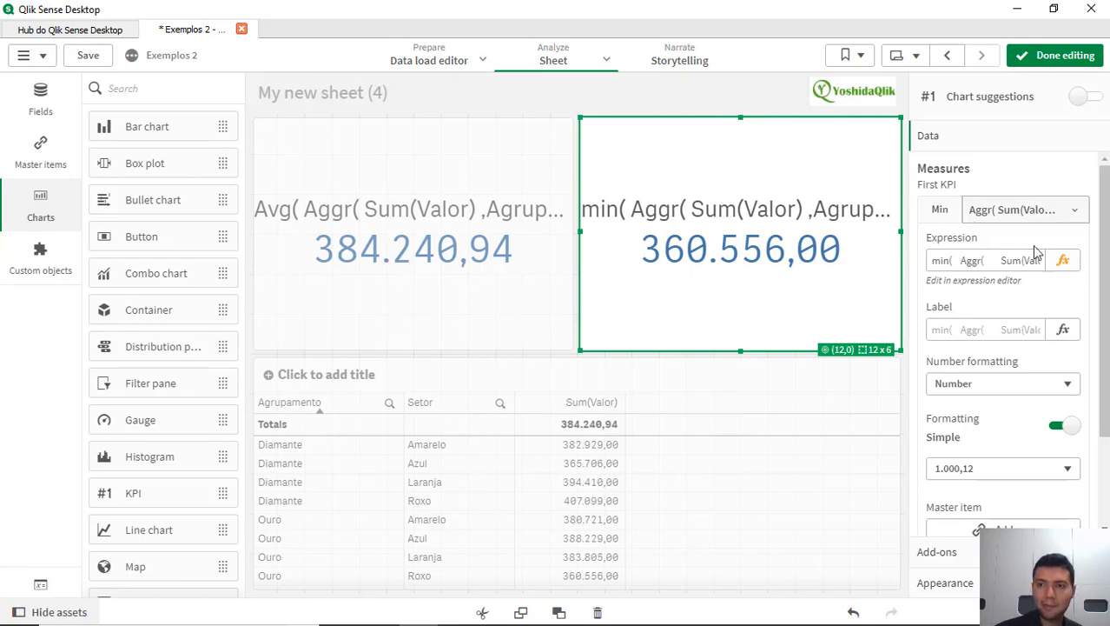
pyautogui.click(1061, 260)
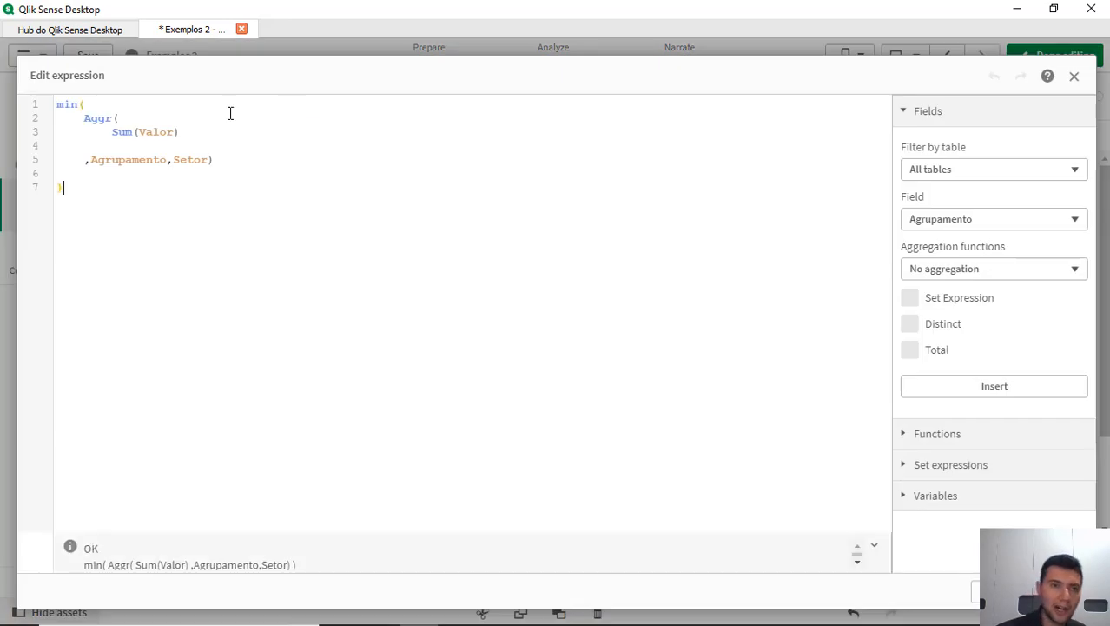
pyautogui.click(132, 158)
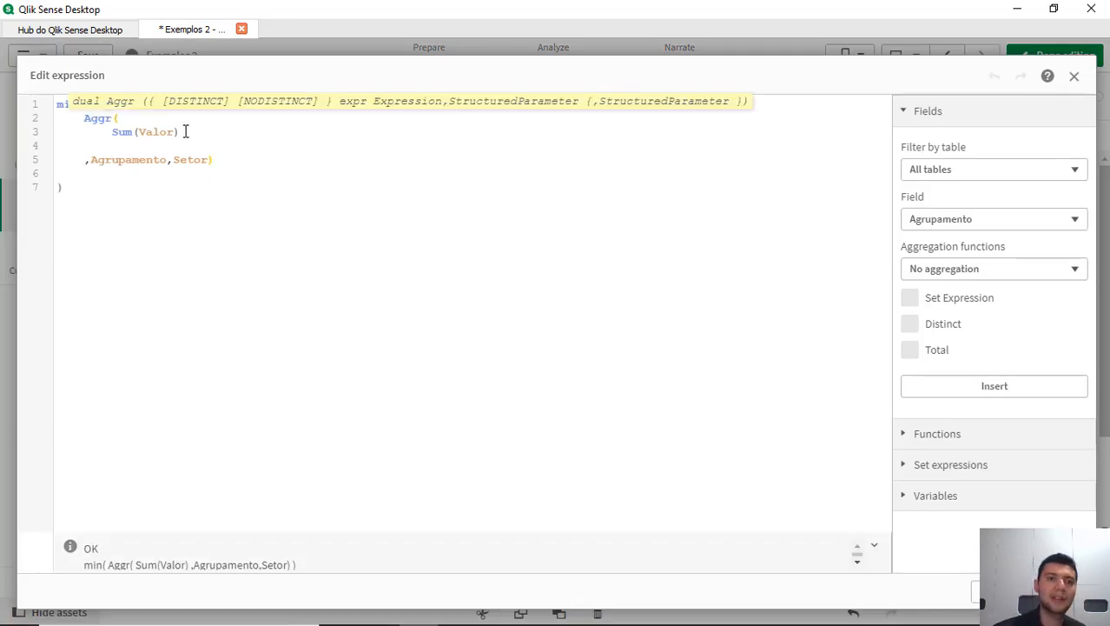
pyautogui.moveTo(179, 132); pyautogui.dragTo(109, 132)
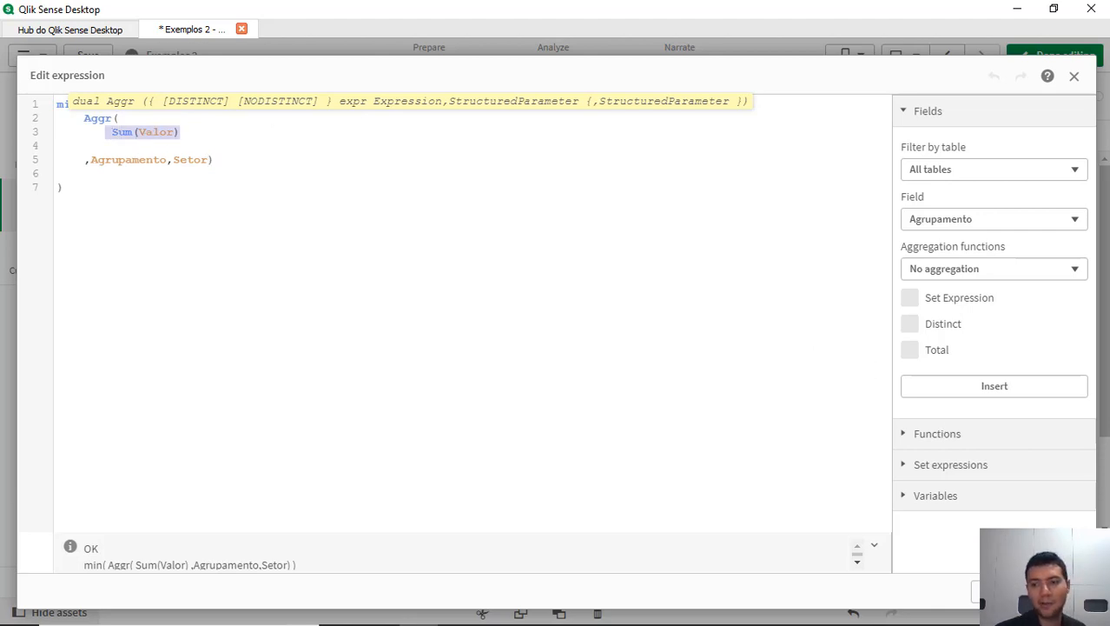
pyautogui.click(1059, 592)
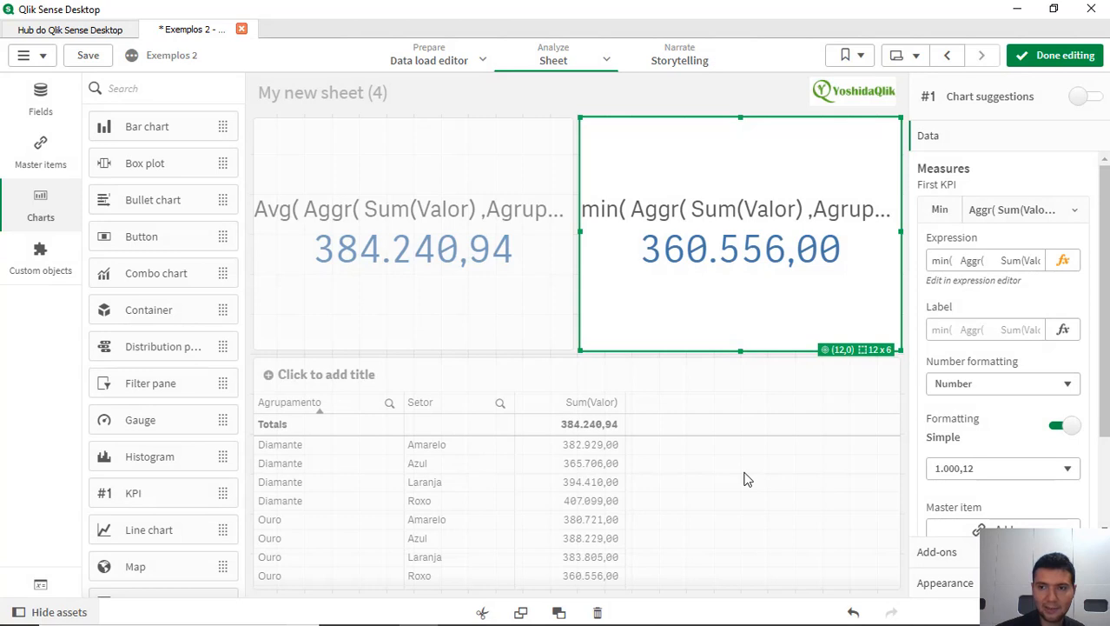
# Step: Compare the table with the minimum KPI and review the outer min function in that KPI's expression
pyautogui.click(748, 463)
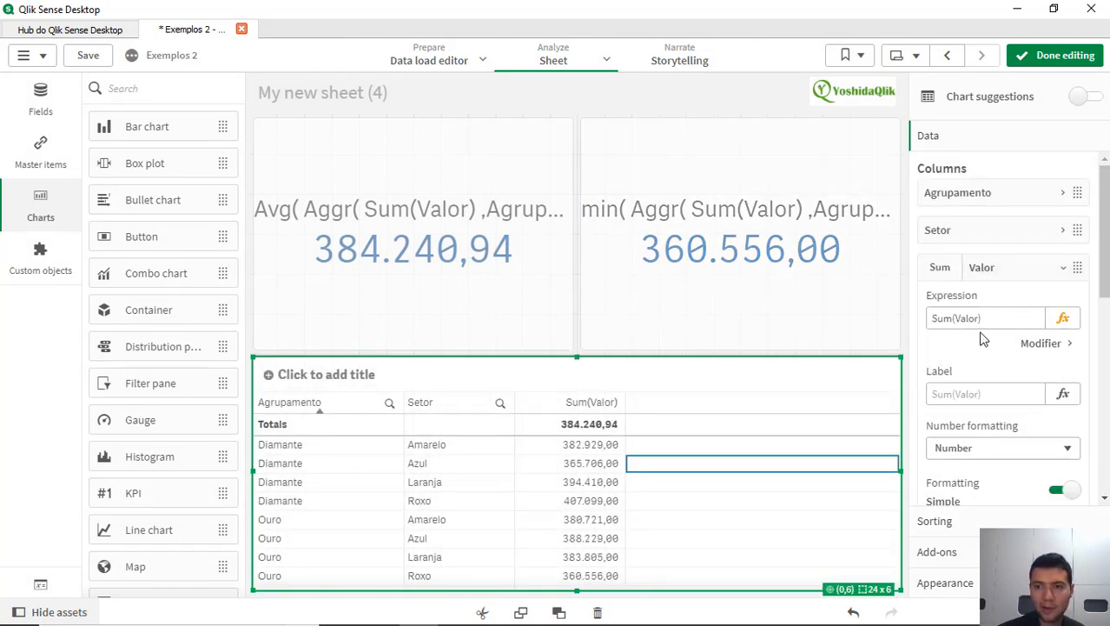
pyautogui.click(787, 259)
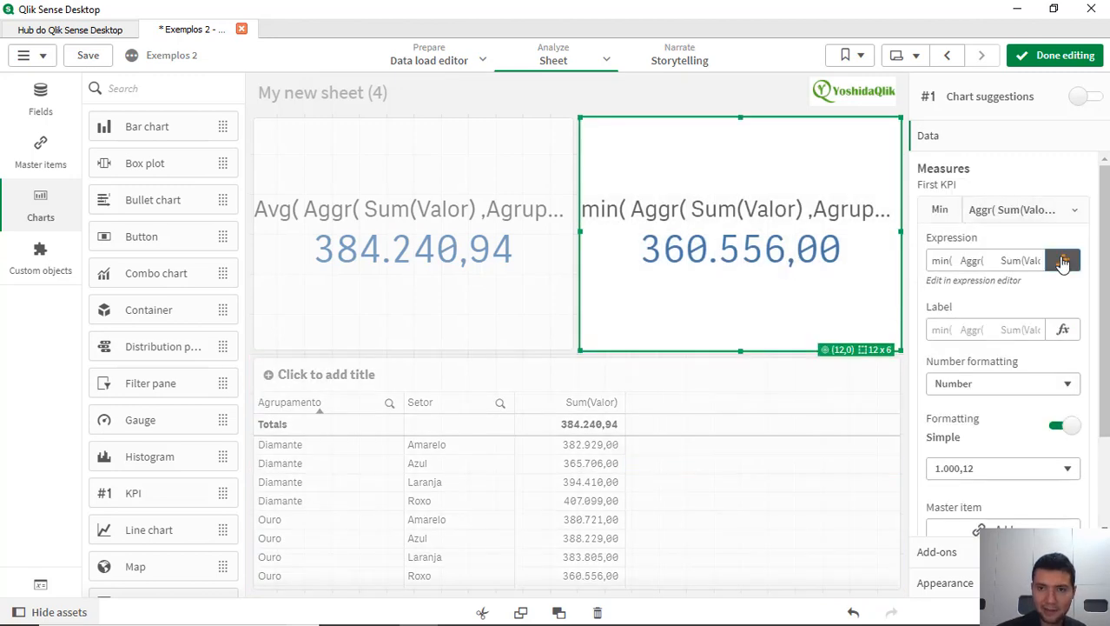
pyautogui.click(1061, 258)
pyautogui.doubleClick(73, 106)
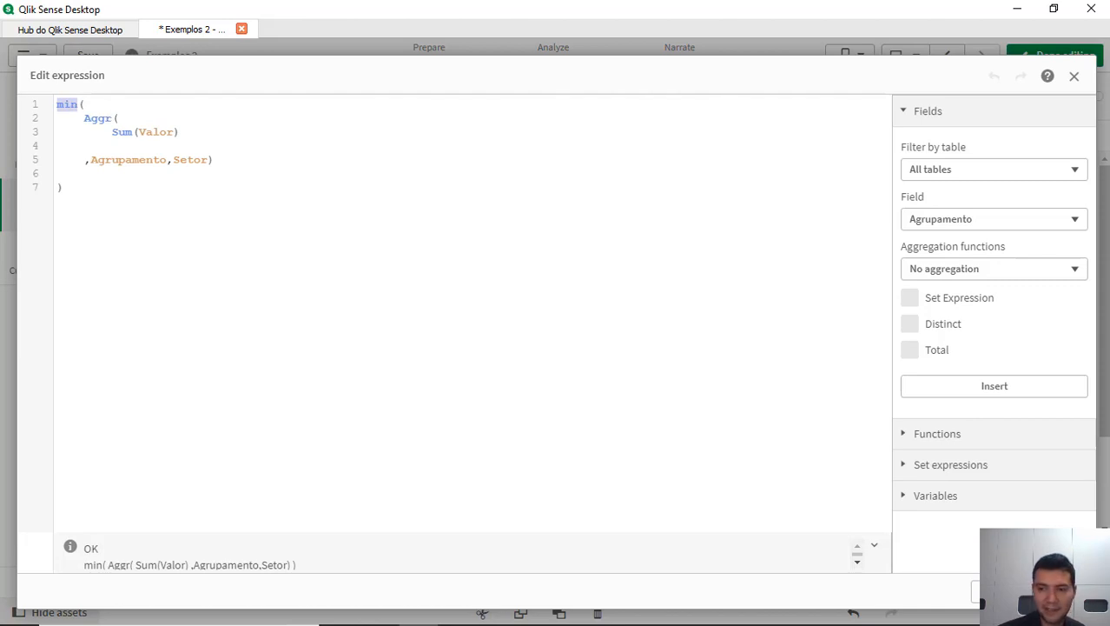
pyautogui.click(1054, 592)
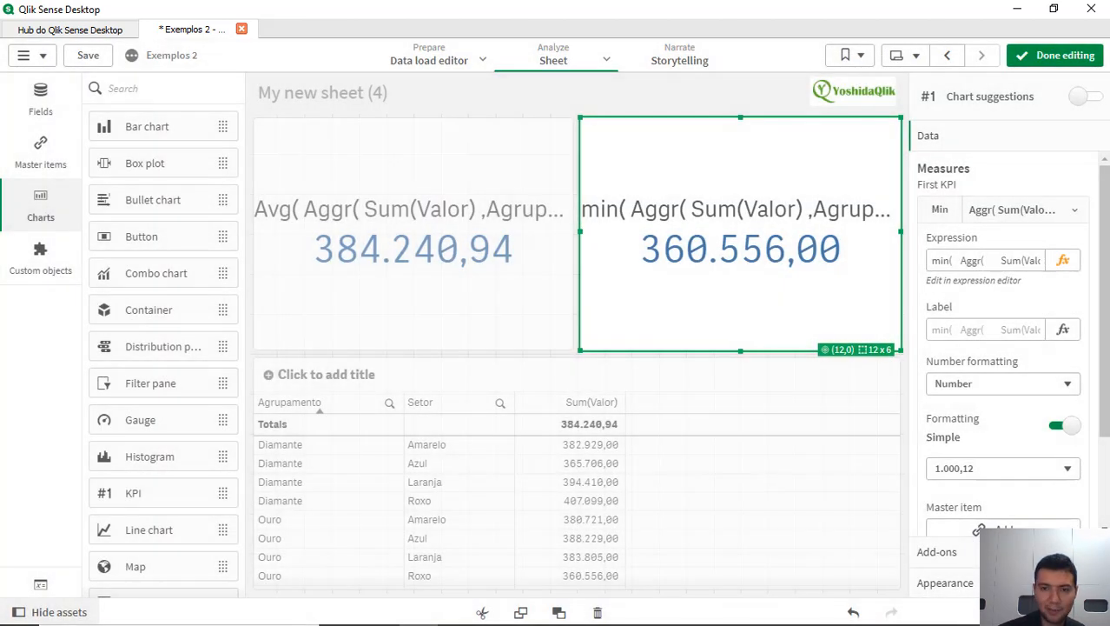
# Step: Set the totals function of the table's Sum(Valor) column to Min and finish editing the sheet
pyautogui.click(580, 418)
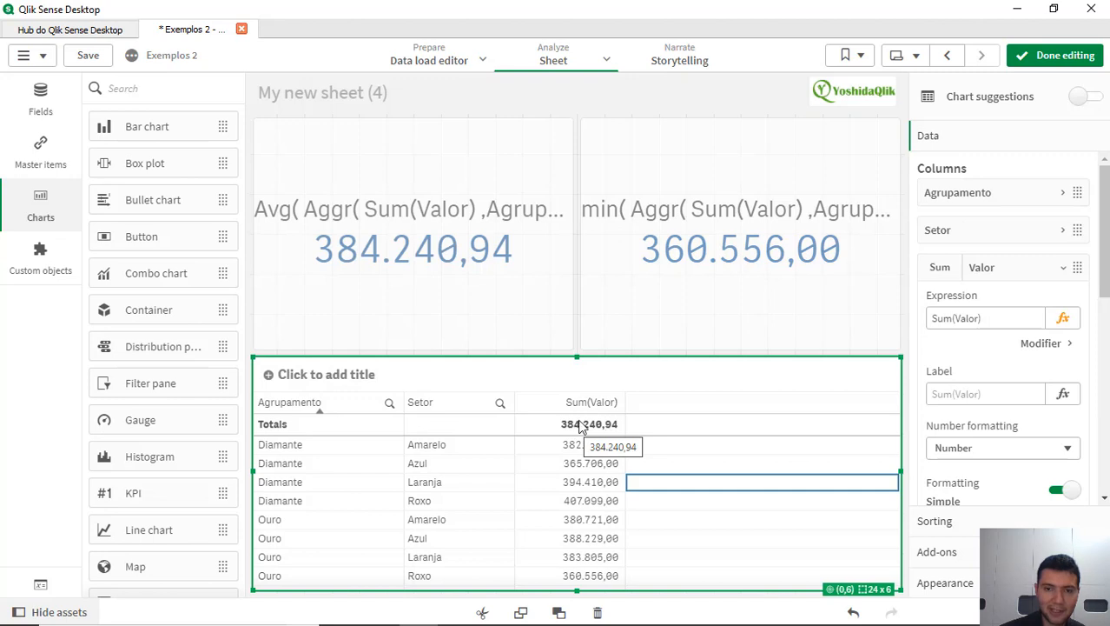
pyautogui.scroll(-2, 1011, 441)
pyautogui.scroll(-3, 1010, 434)
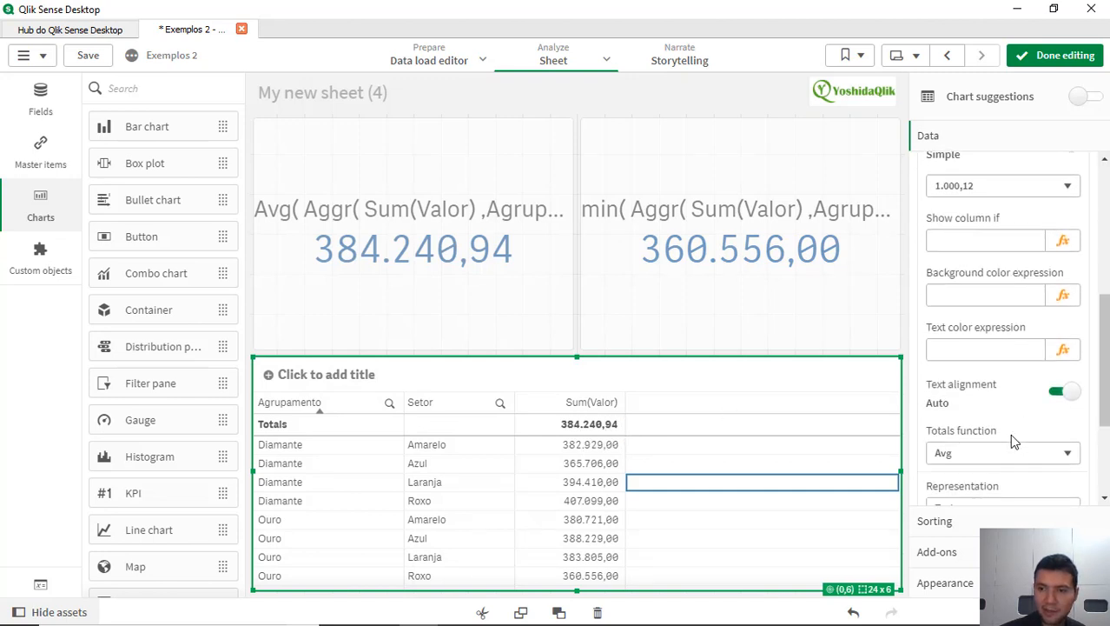
pyautogui.click(960, 321)
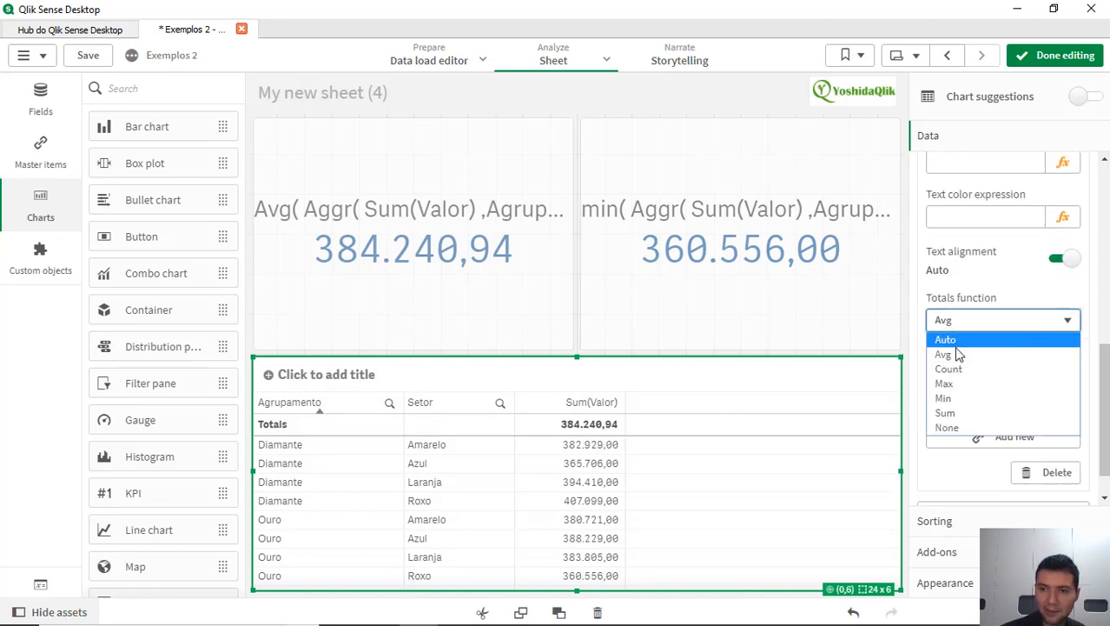
pyautogui.click(974, 404)
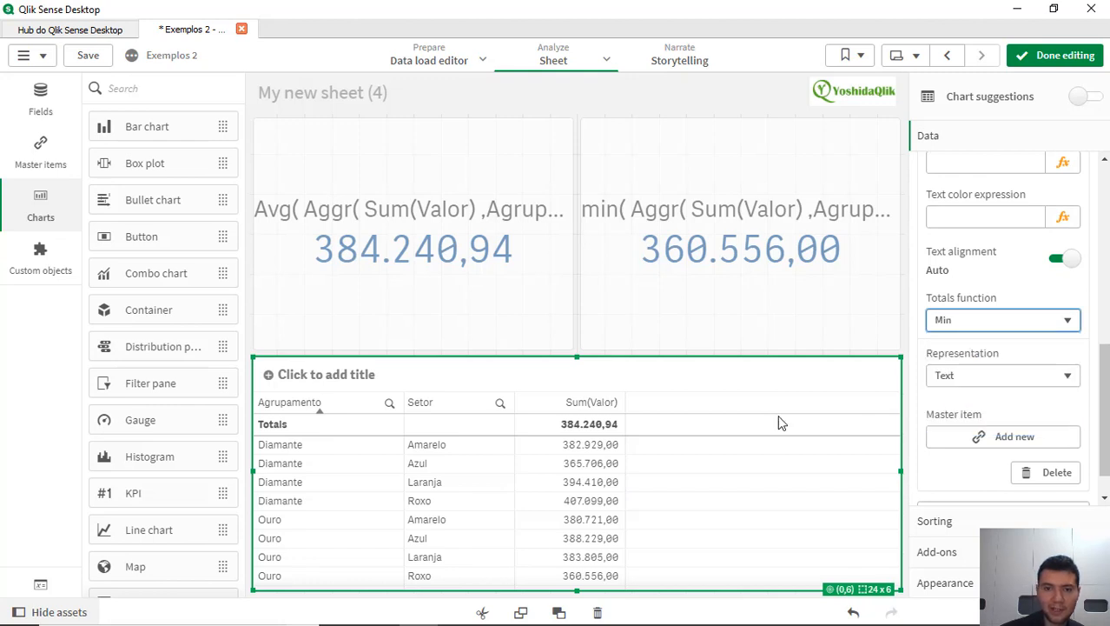
pyautogui.click(1047, 57)
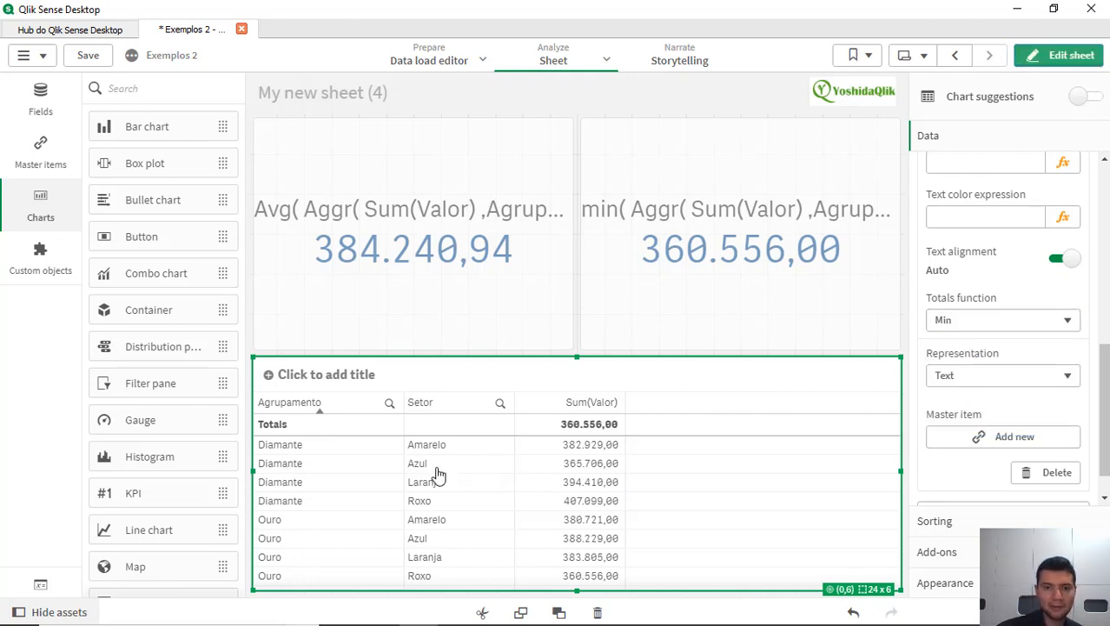